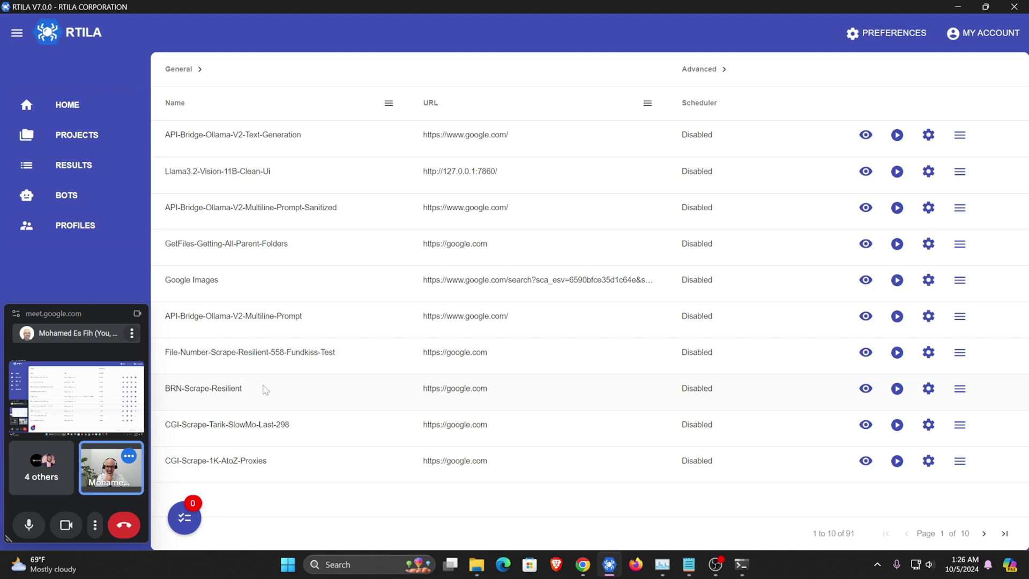
Bring up the Notepad model list and the Ollama Command Prompt, then clear both windows to return to the RTILA project list.
mouse_move(122, 334)
click(688, 565)
click(741, 564)
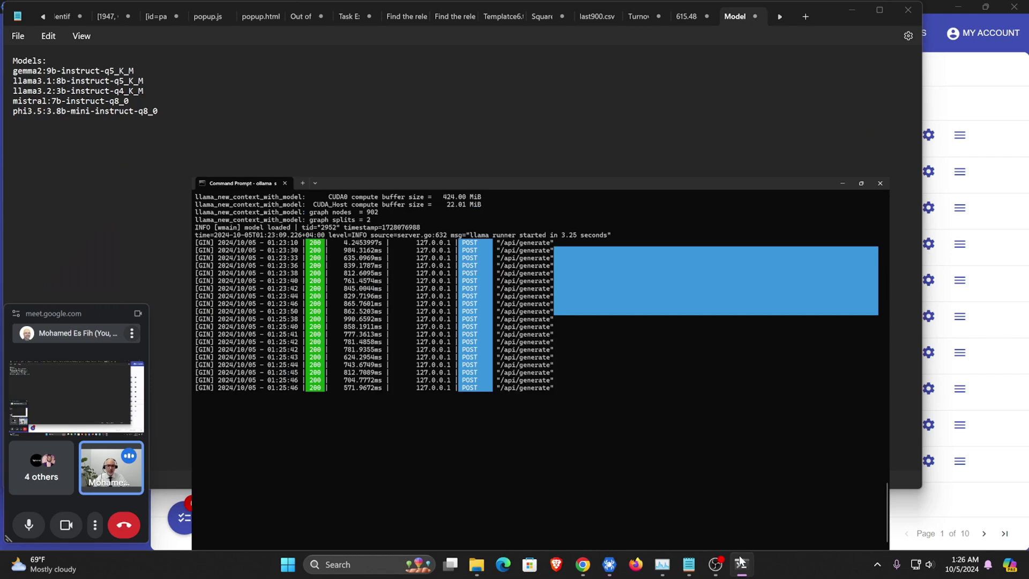
click(1014, 9)
click(852, 11)
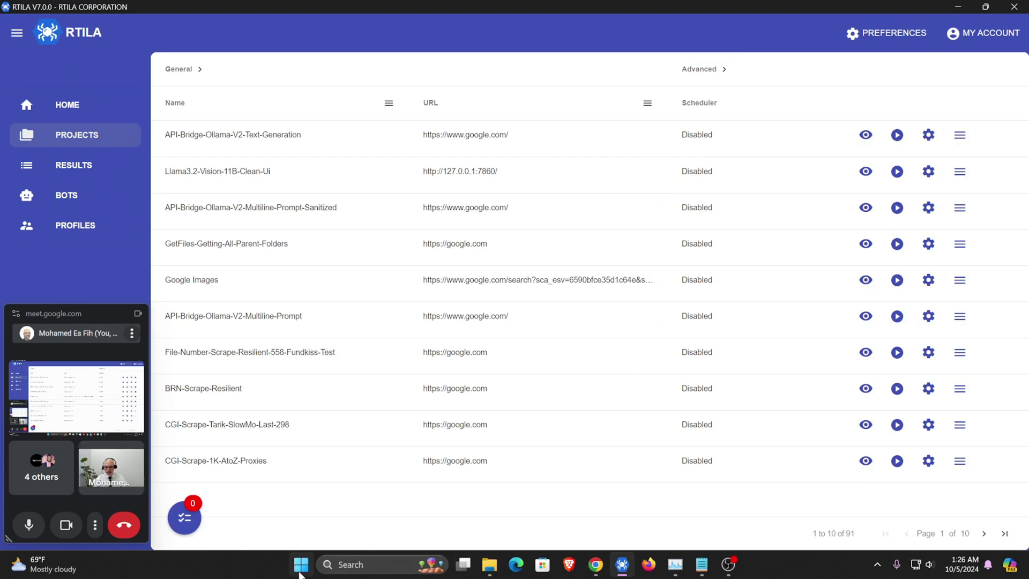
Open a new Command Prompt window.
click(300, 572)
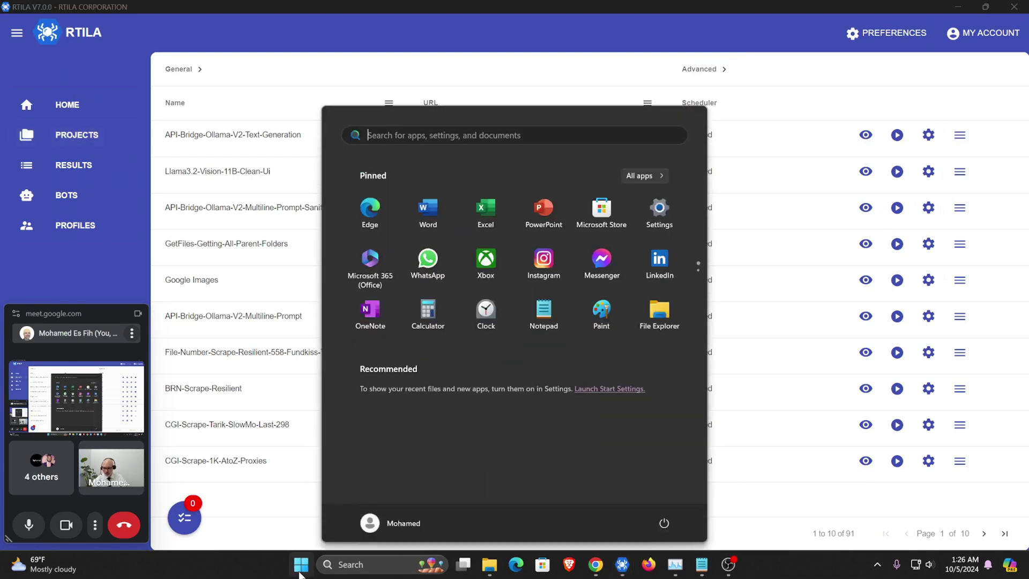
text(comm)
key(Return)
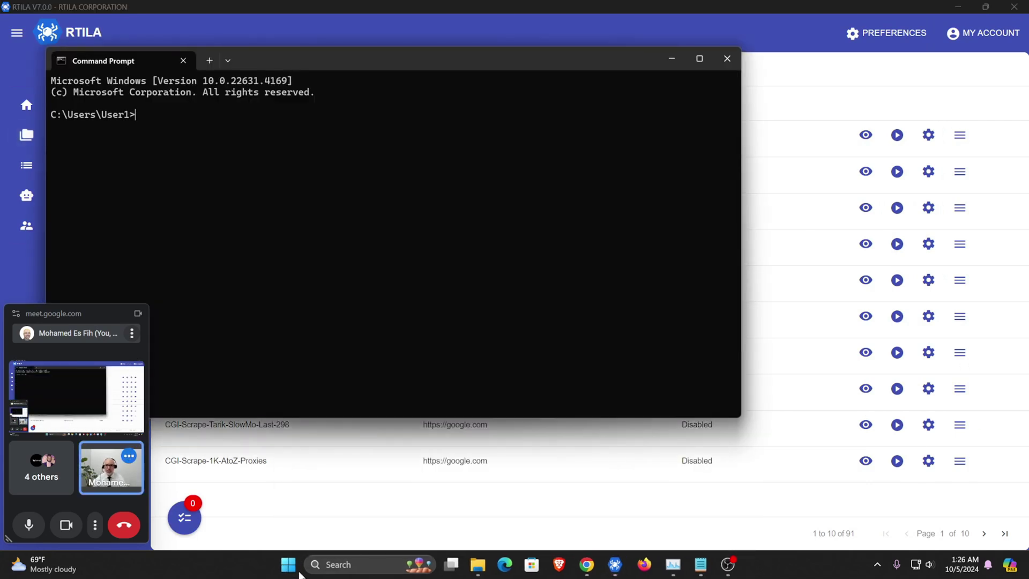
text(clean)
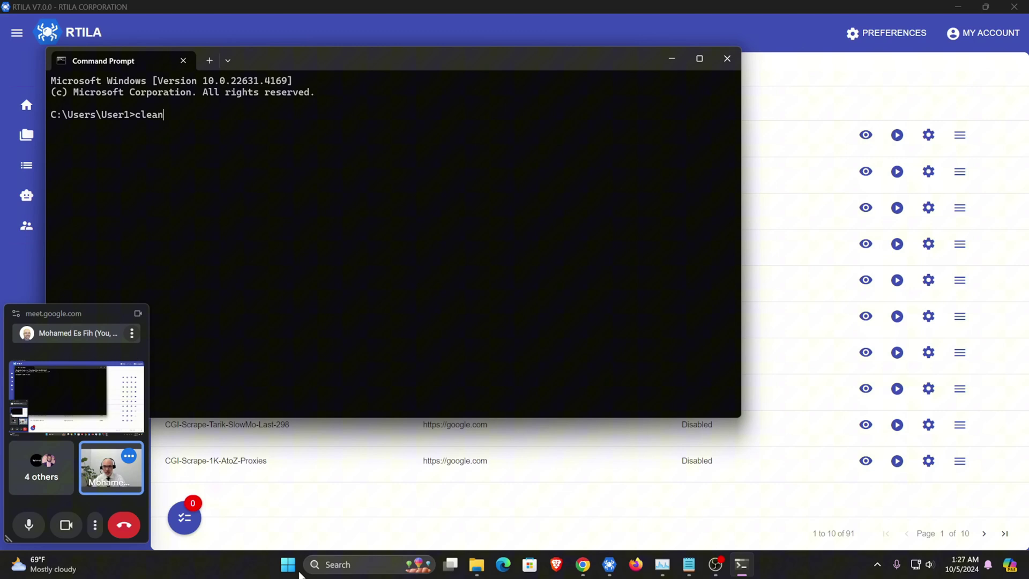
key(BackSpace)
key(BackSpace)
key(BackSpace)
key(BackSpace)
key(BackSpace)
Change the Command Prompt's working directory to the clean-ui folder.
text(cd clean-ui)
key(Return)
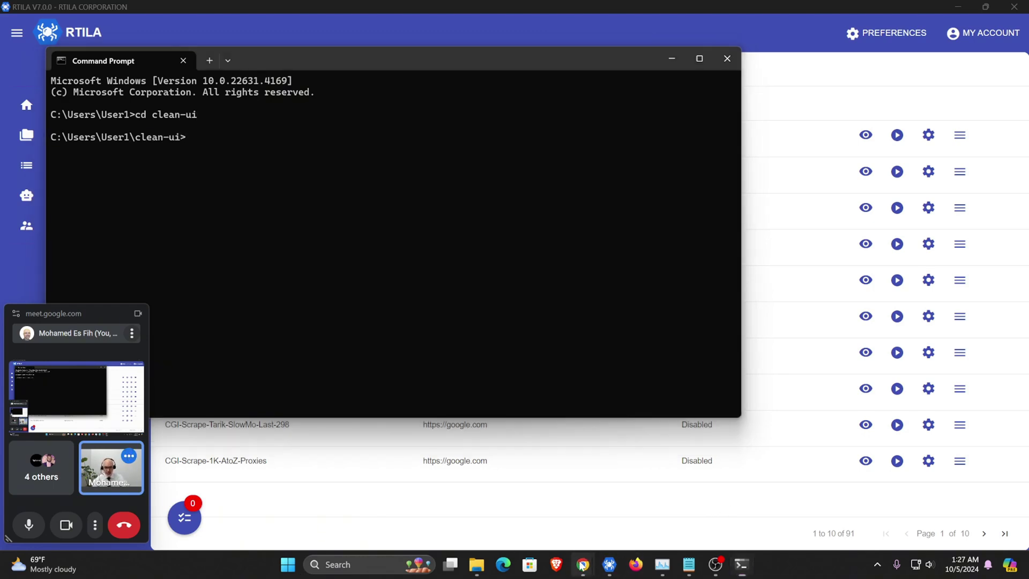
Switch to Chrome and copy the Windows virtual environment activation command from the Usage section of the ThetaCursed/clean-ui GitHub README.
mouse_move(580, 561)
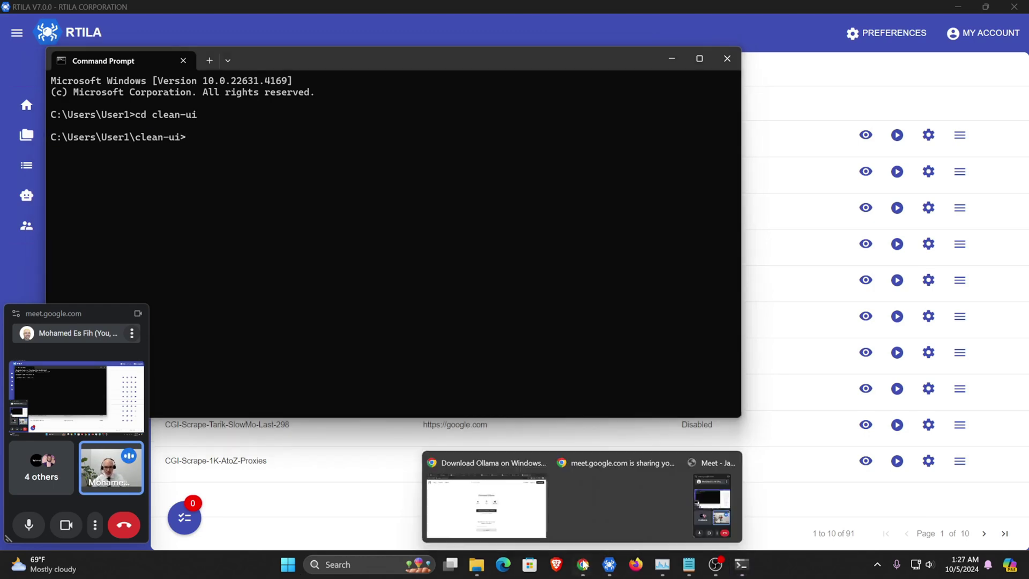
click(587, 526)
click(483, 498)
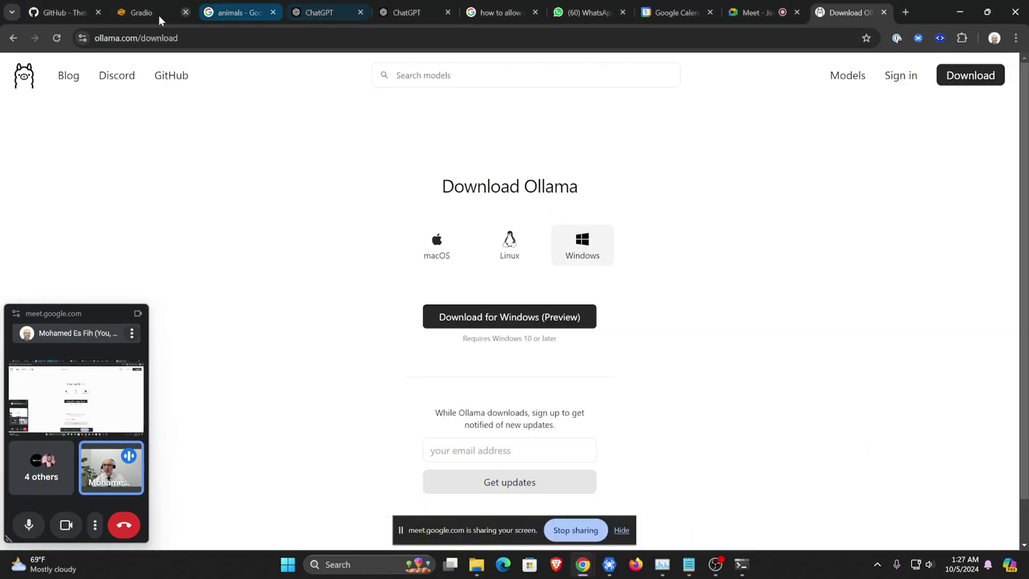
click(68, 14)
scroll(172, 113, up, 10)
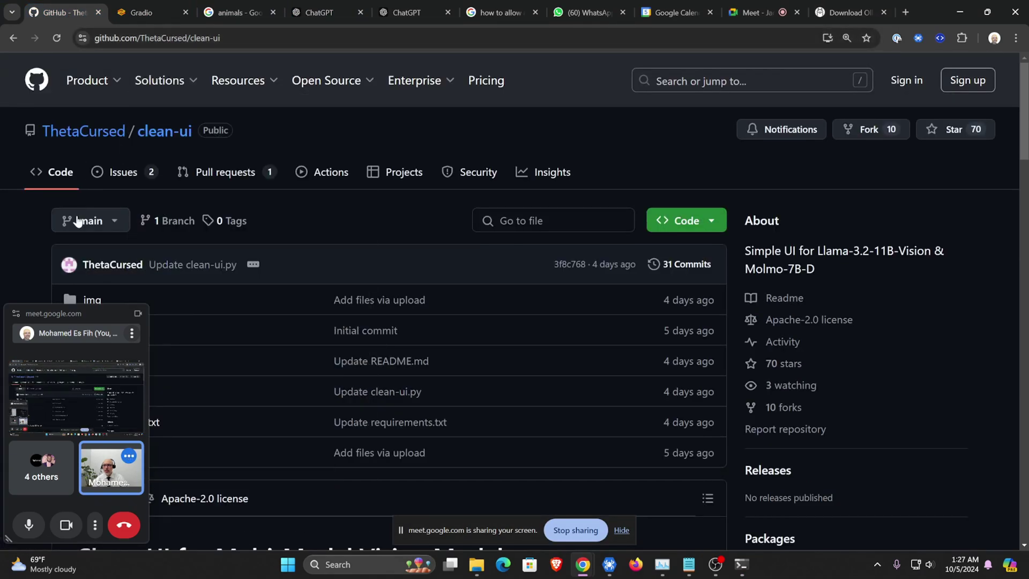
scroll(274, 223, down, 10)
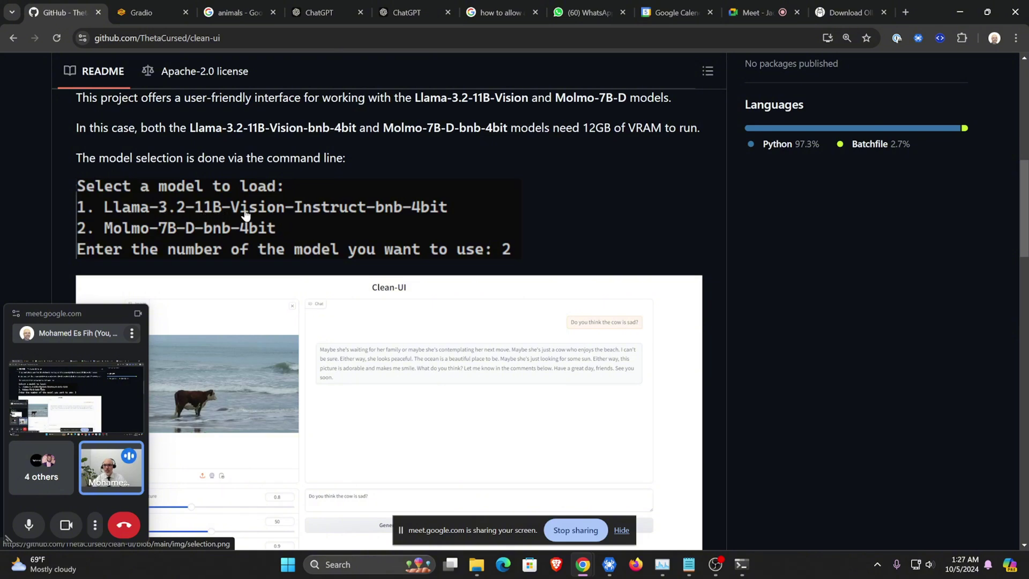
scroll(245, 213, down, 15)
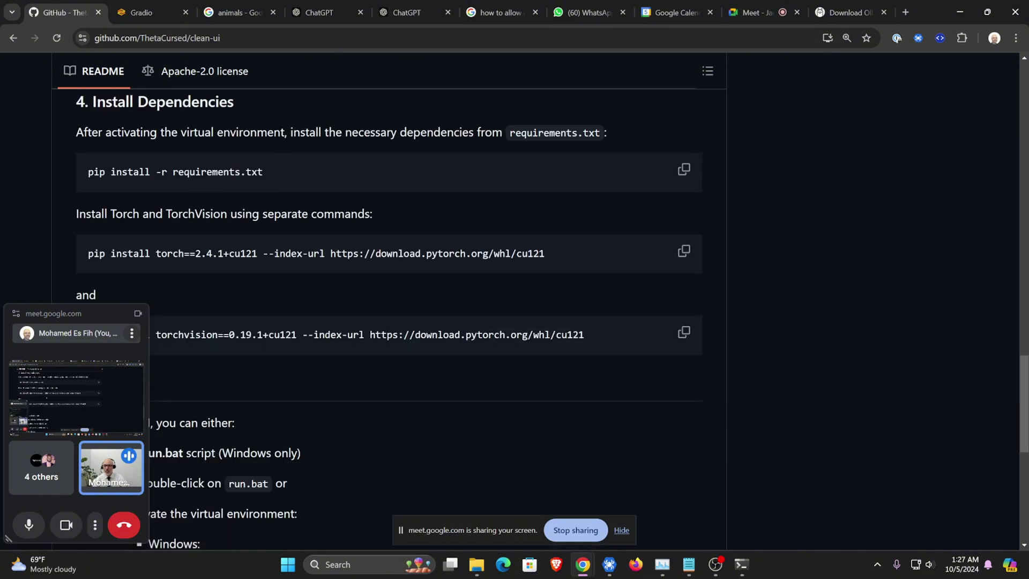
scroll(363, 248, down, 8)
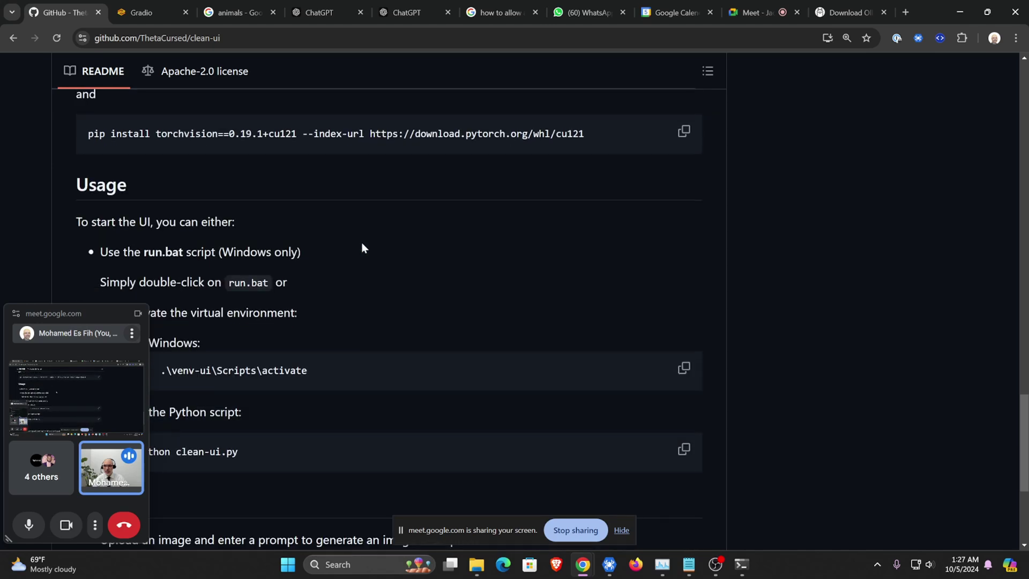
scroll(361, 248, down, 1)
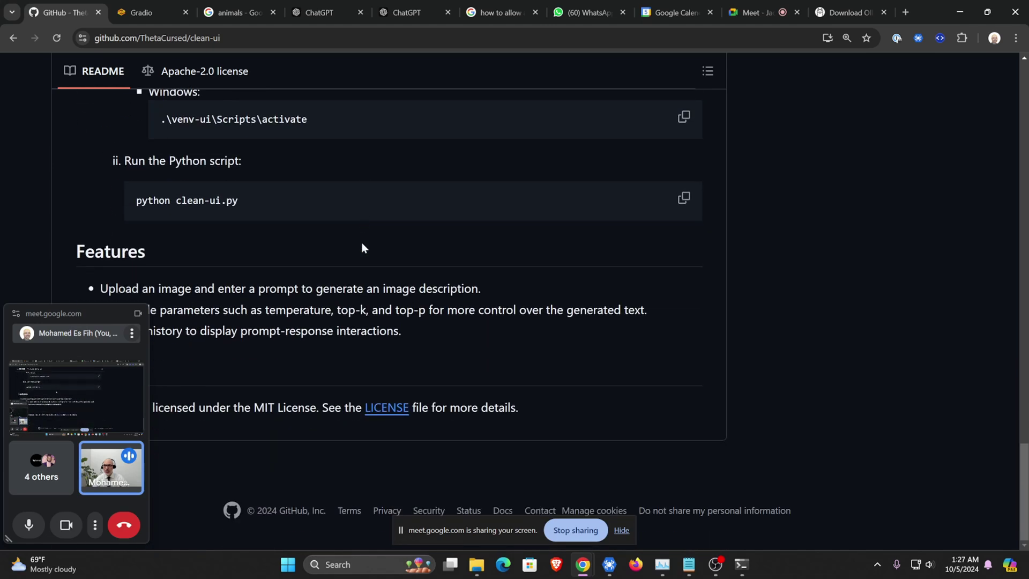
scroll(361, 247, up, 2)
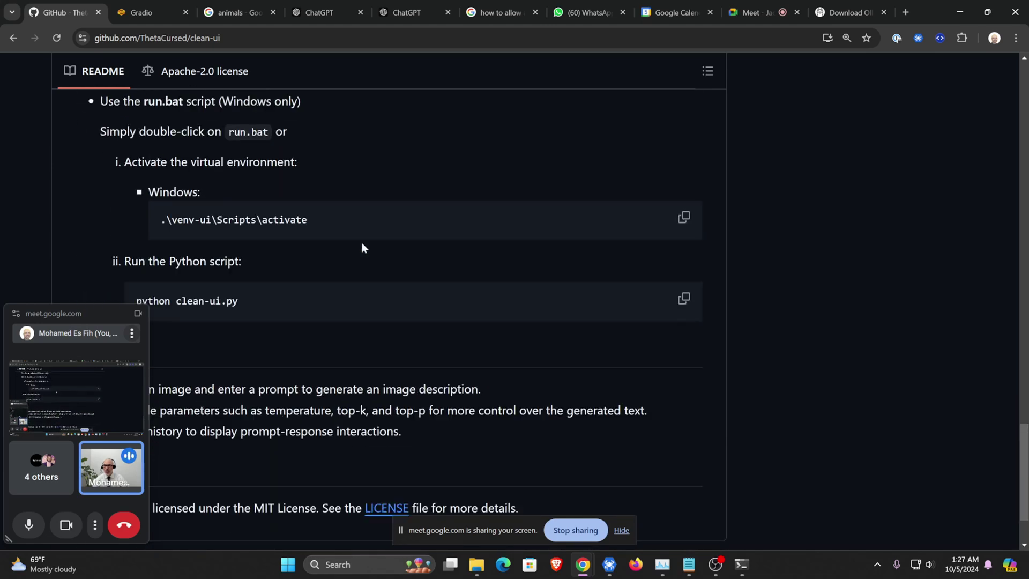
click(683, 219)
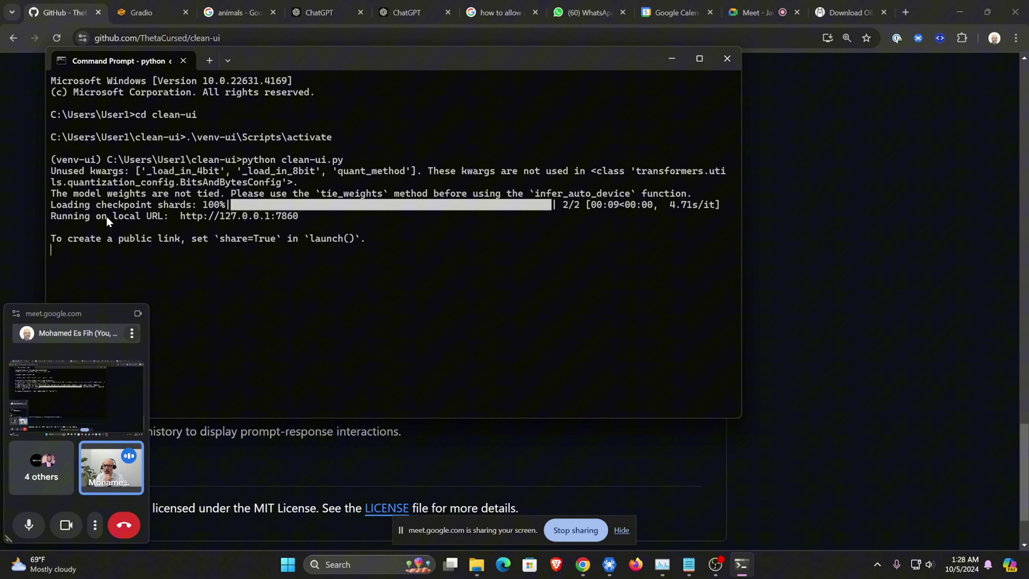
drag(304, 217, 183, 221)
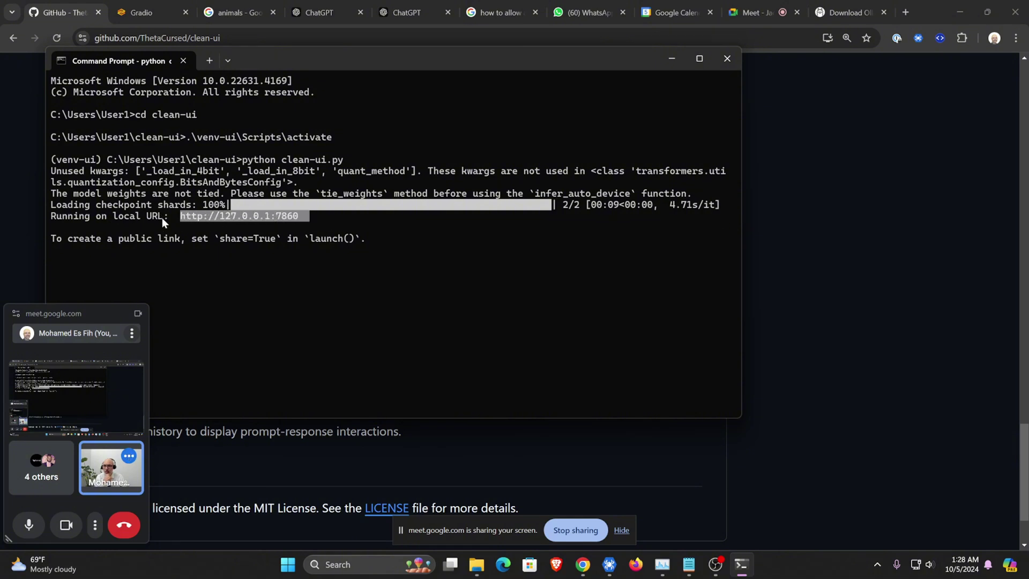
key(ctrl+c)
click(609, 564)
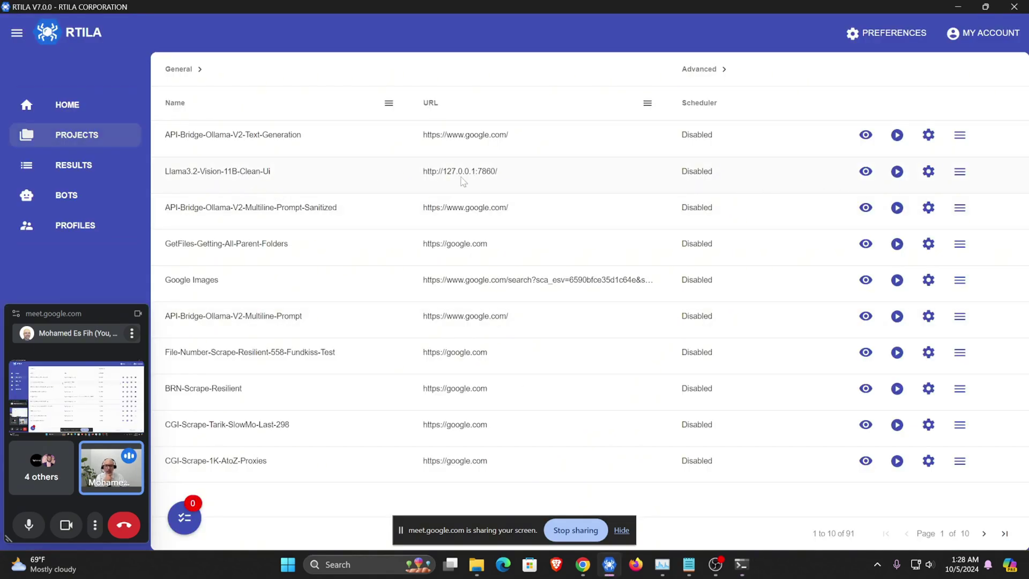
click(866, 172)
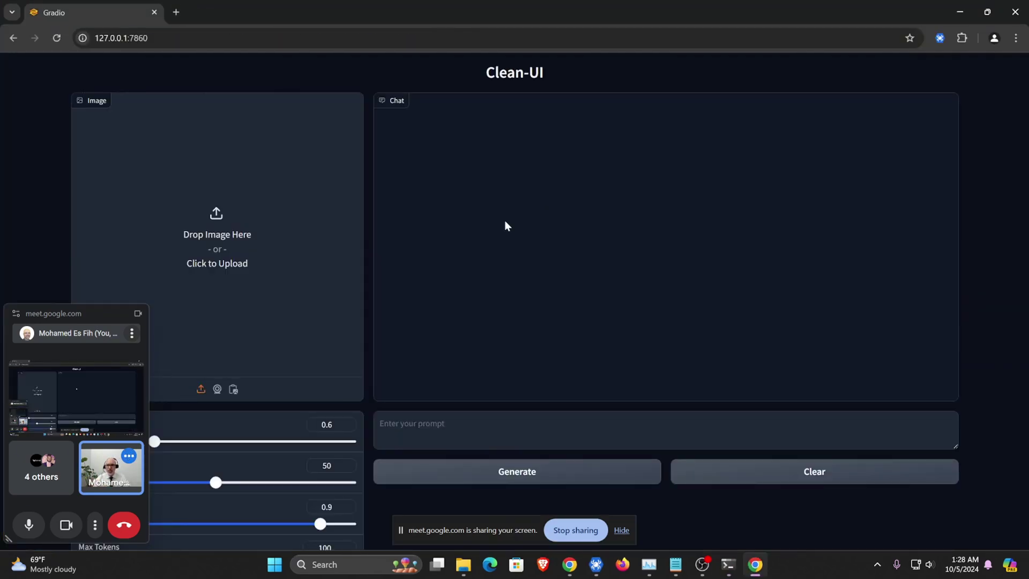
click(940, 38)
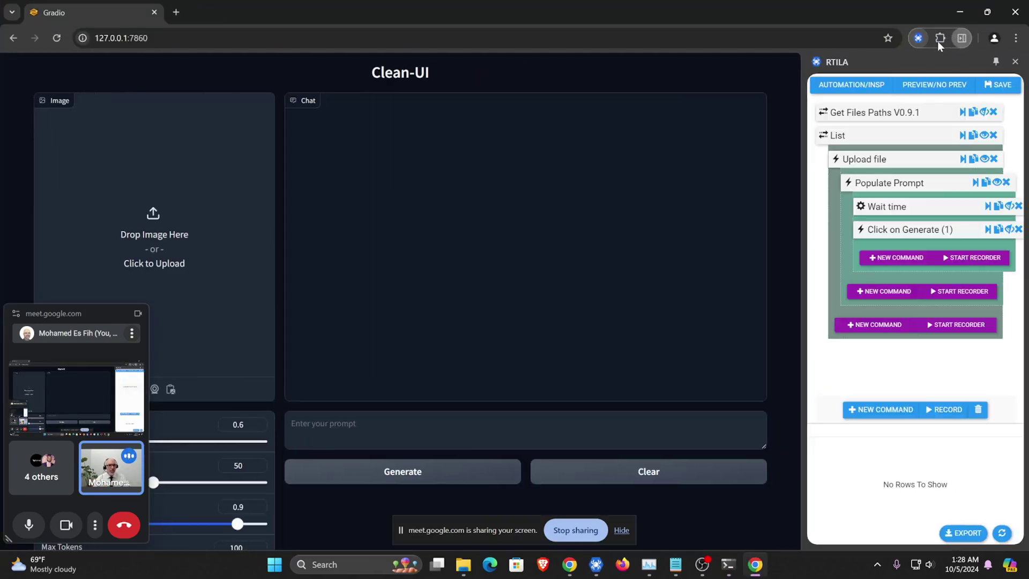
Examine the folder path in the Get Files Paths V0.9.1 command and the image files in the images-download folder.
click(856, 115)
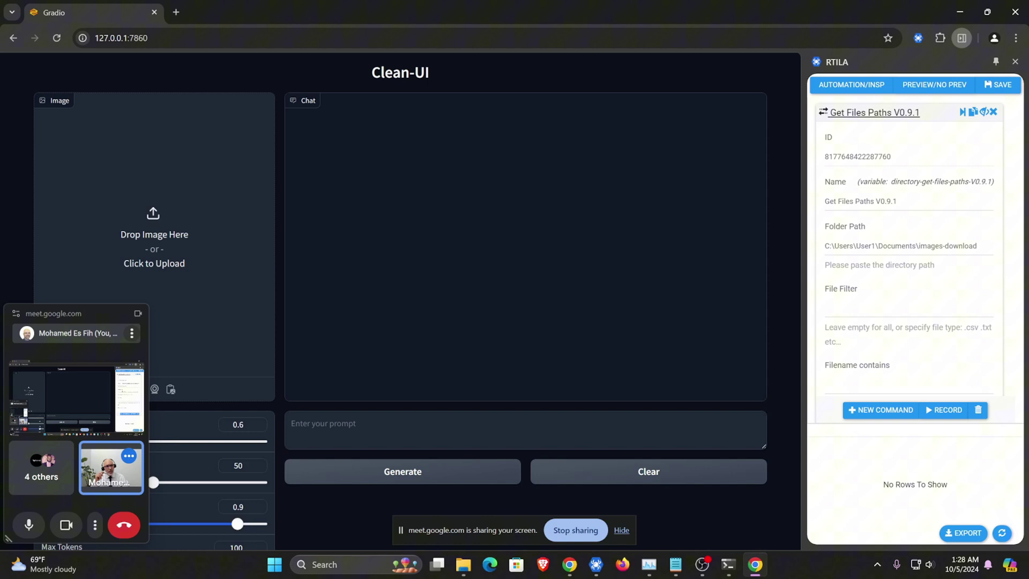
triple_click(900, 246)
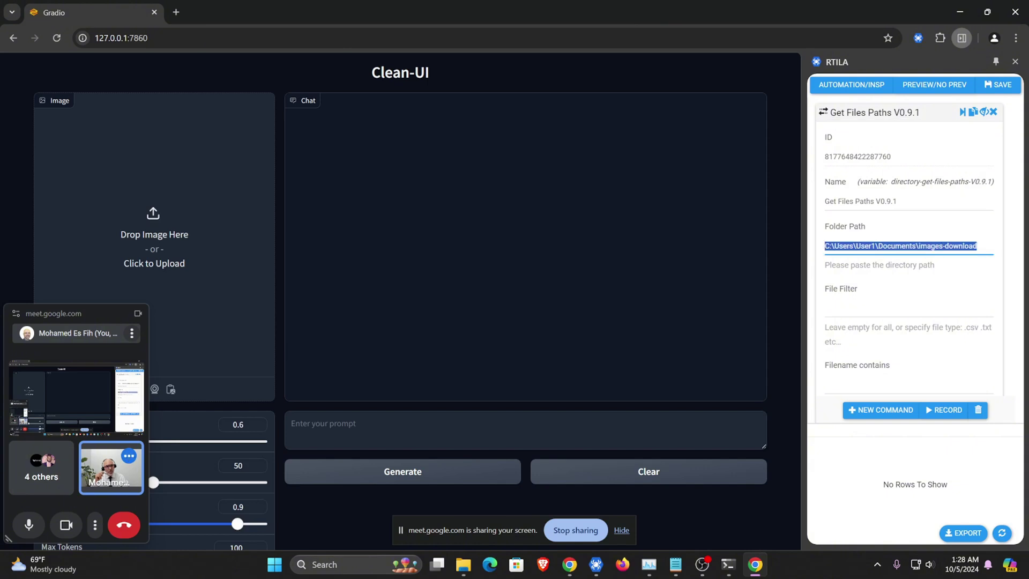
click(900, 246)
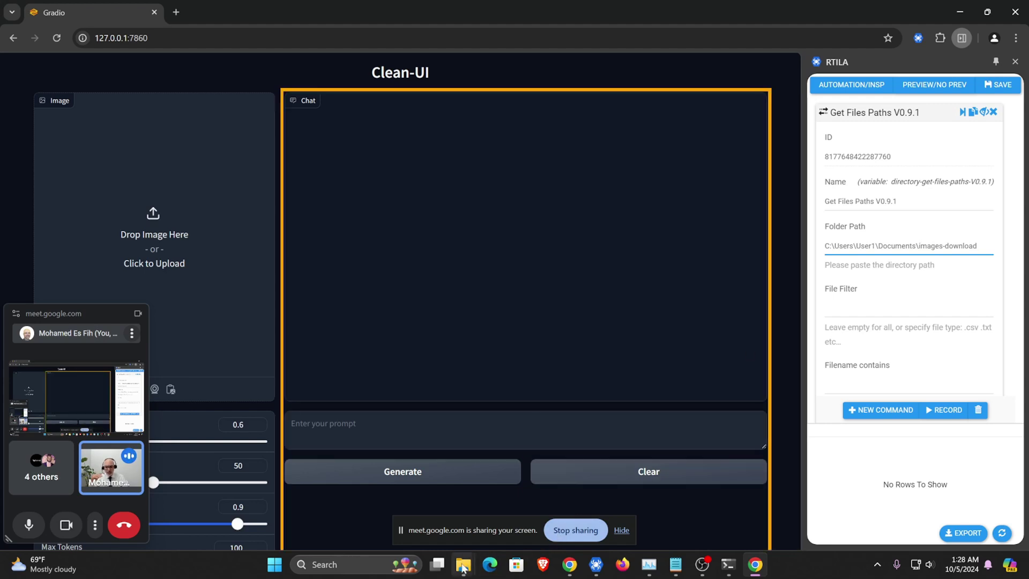
mouse_move(463, 566)
click(451, 523)
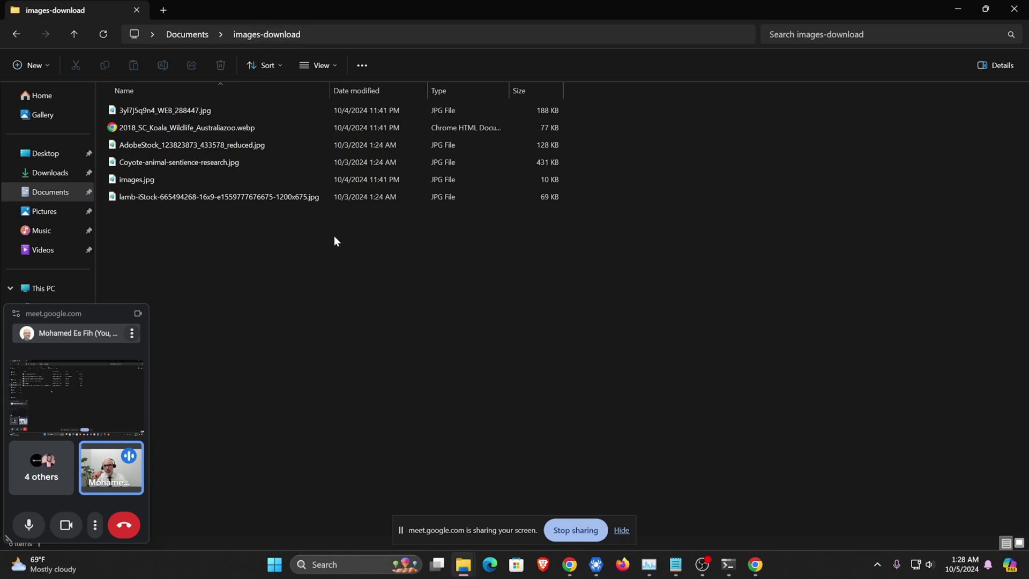
drag(339, 236, 160, 111)
click(272, 271)
click(742, 571)
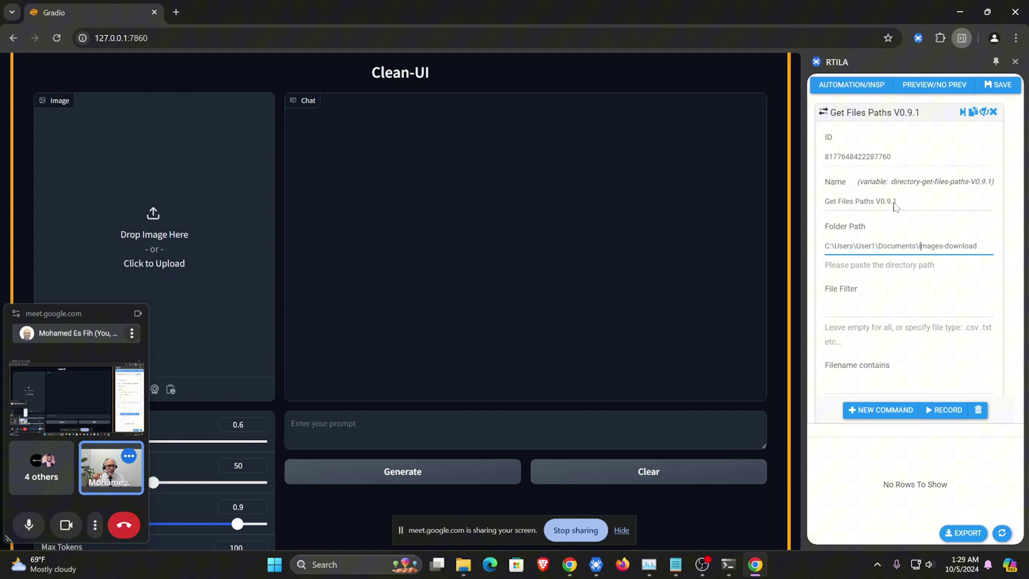
click(877, 116)
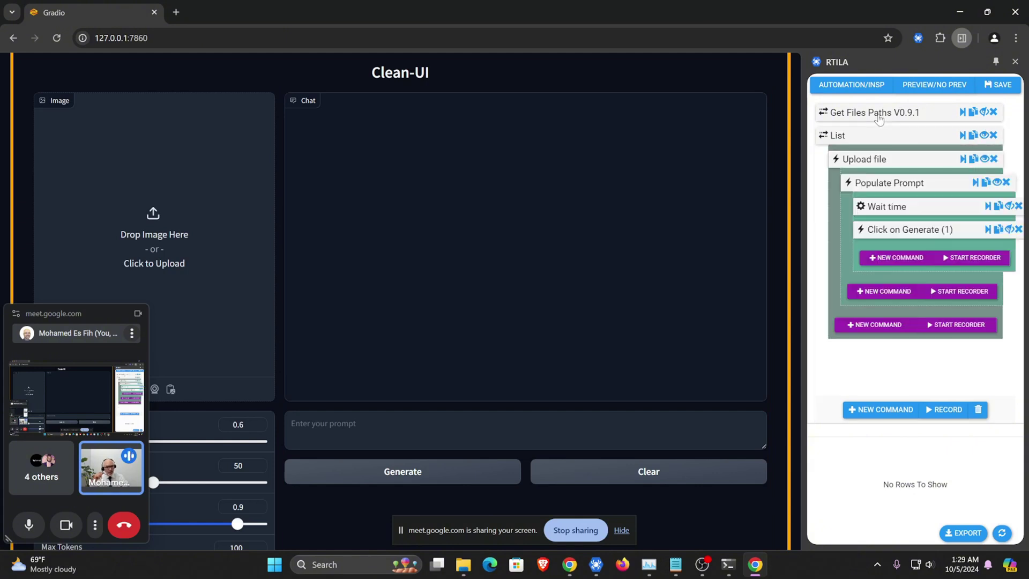
Review the List command's manually entered values, including the reference to the Get Files Paths V0.9.1 variable.
click(835, 140)
drag(905, 287, 826, 289)
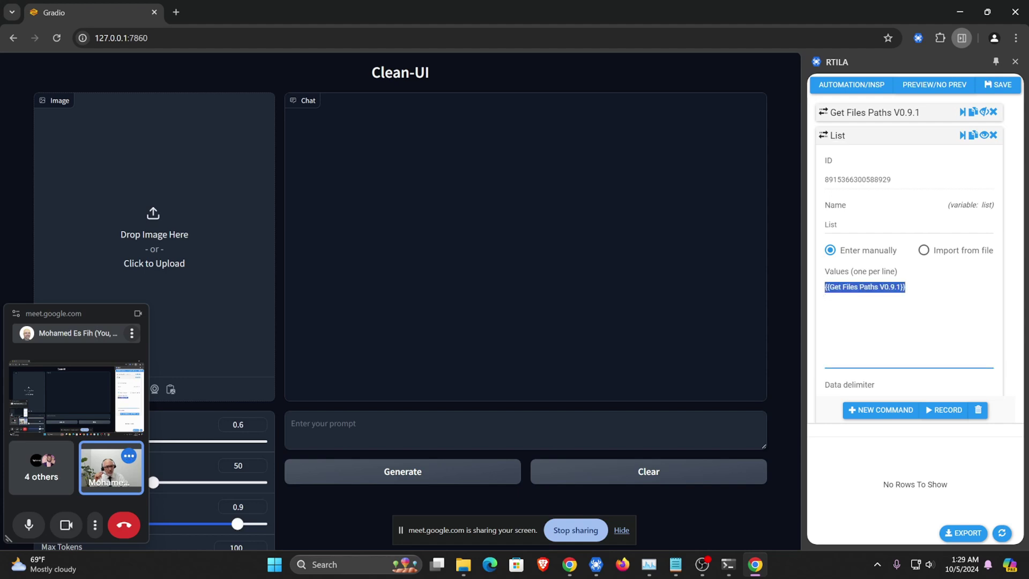
click(835, 141)
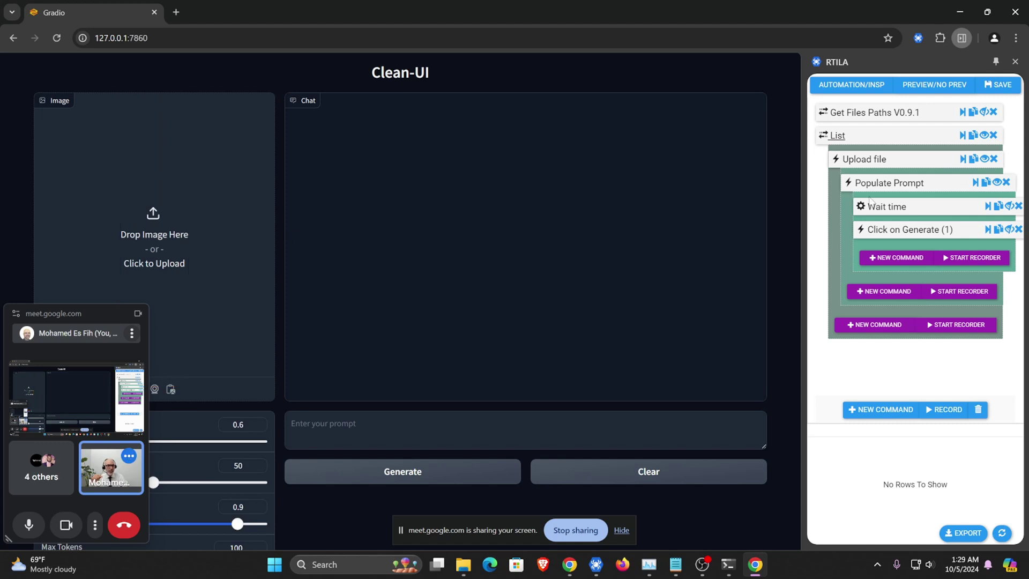
Review the nested Populate Prompt, Wait time and Click on Generate commands and the page elements they target.
click(878, 183)
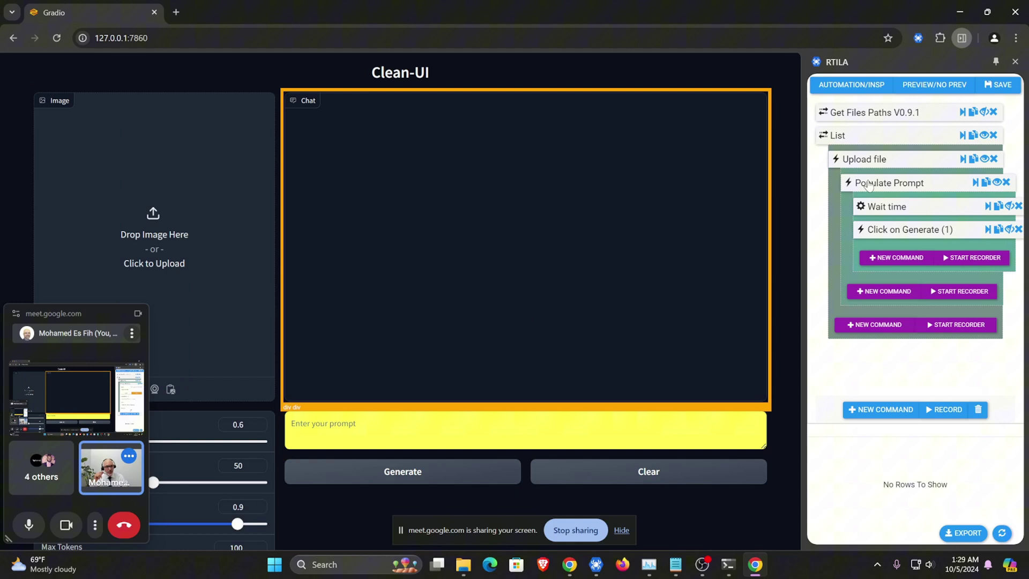
click(899, 212)
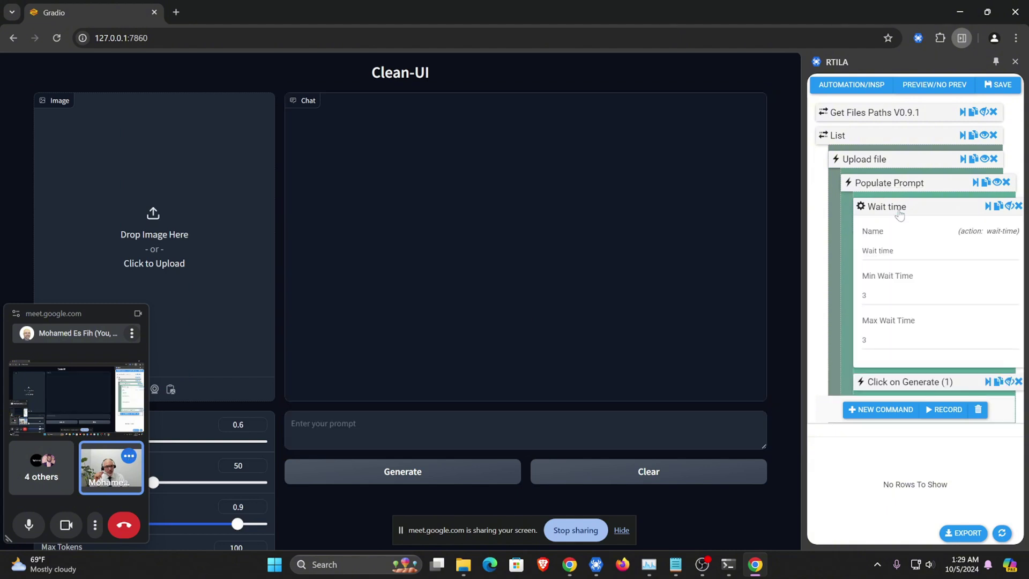
click(898, 213)
click(909, 232)
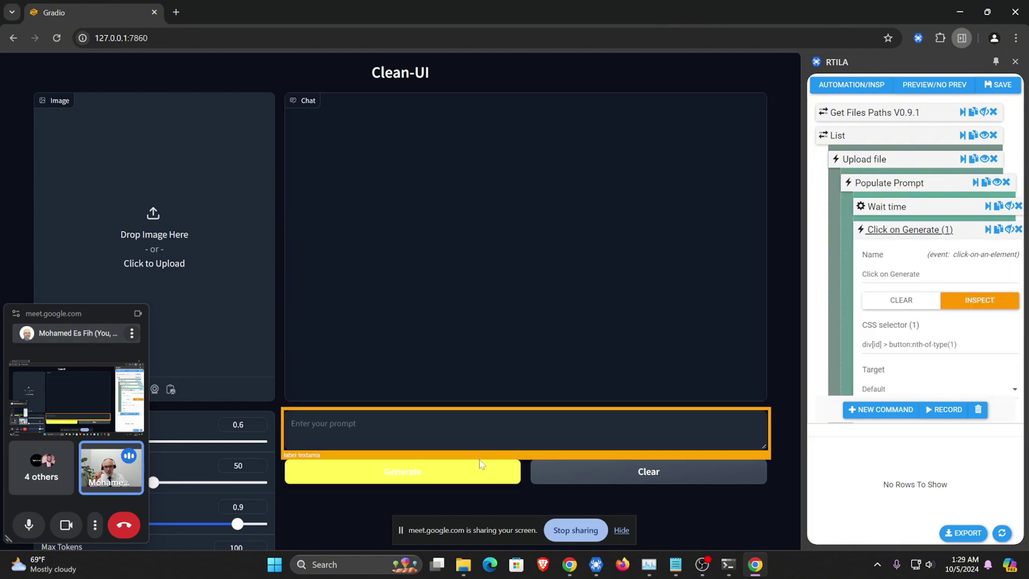
click(905, 230)
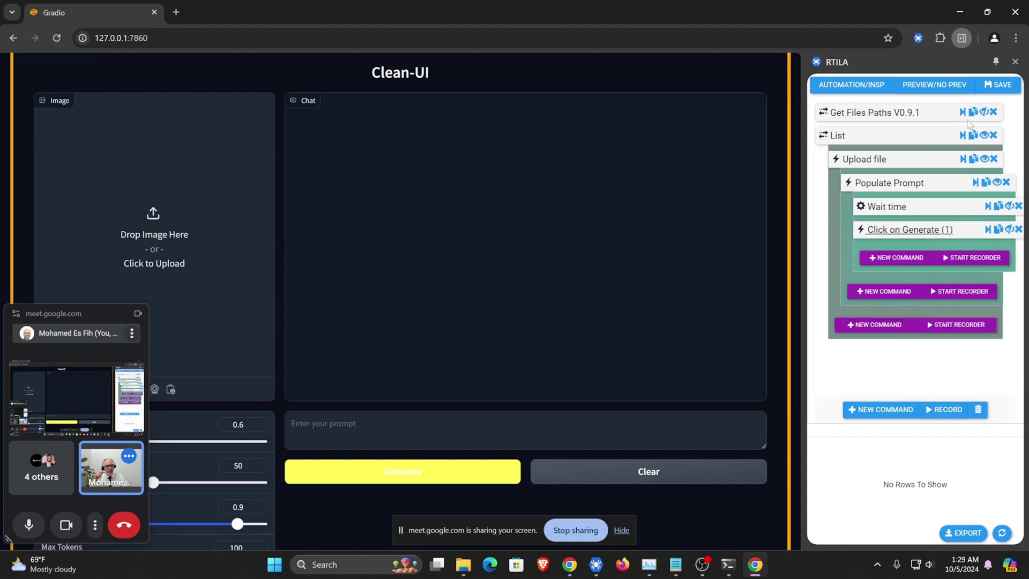
Close the preview browser and run the Llama3.2-Vision-11B-Clean-Ui project from the RTILA project list.
click(1015, 13)
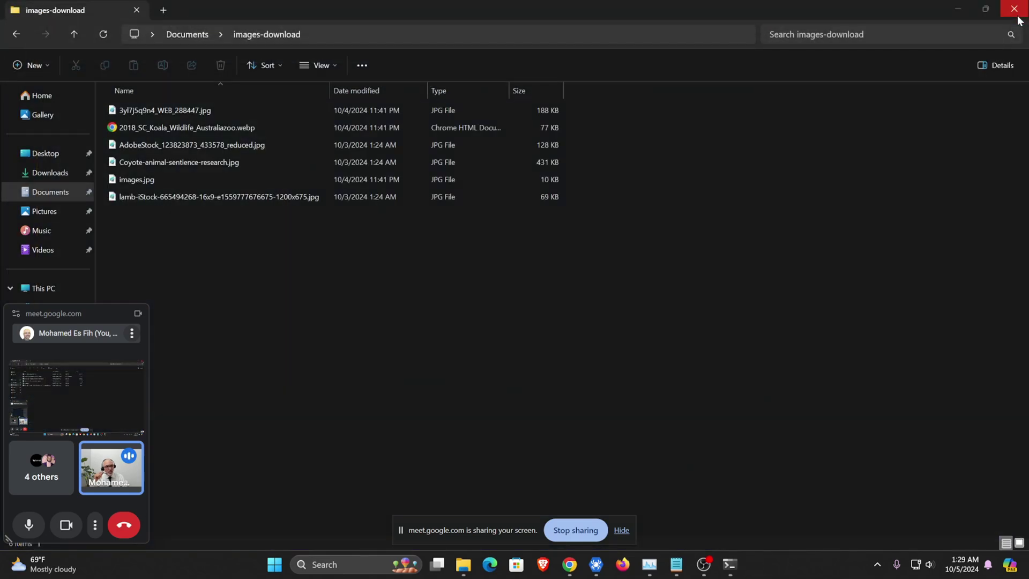
click(609, 564)
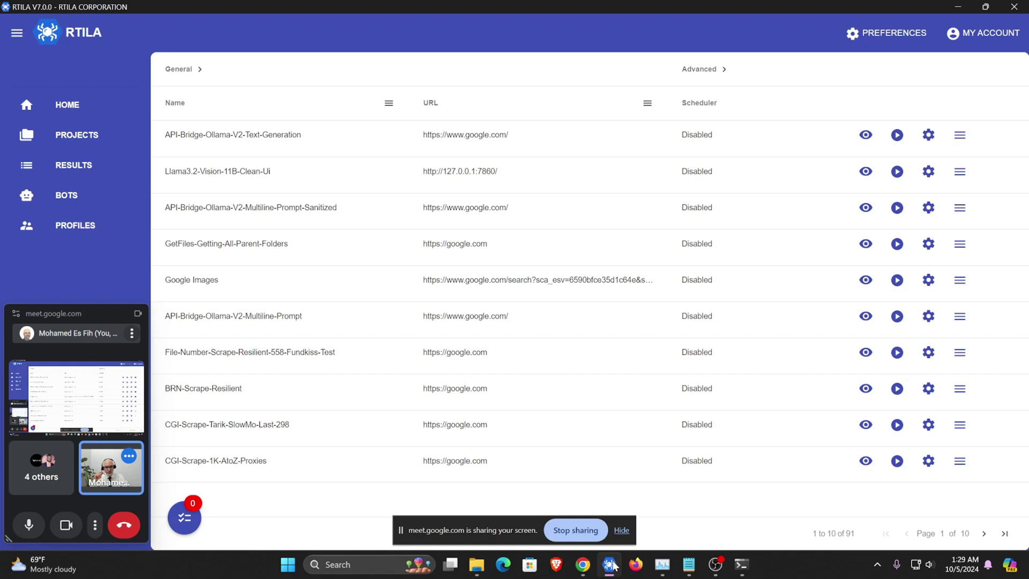
click(897, 172)
click(925, 177)
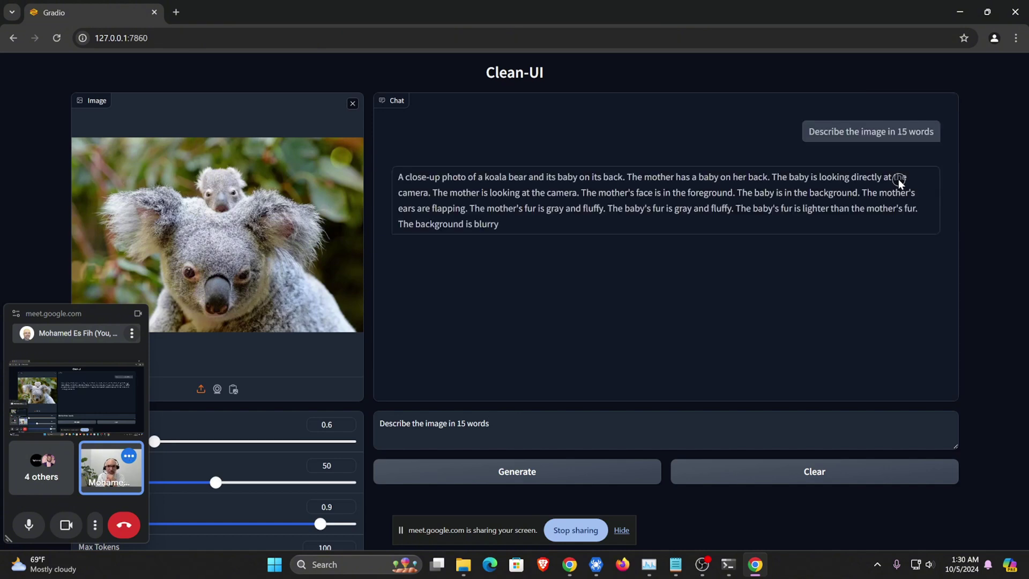
key(F5)
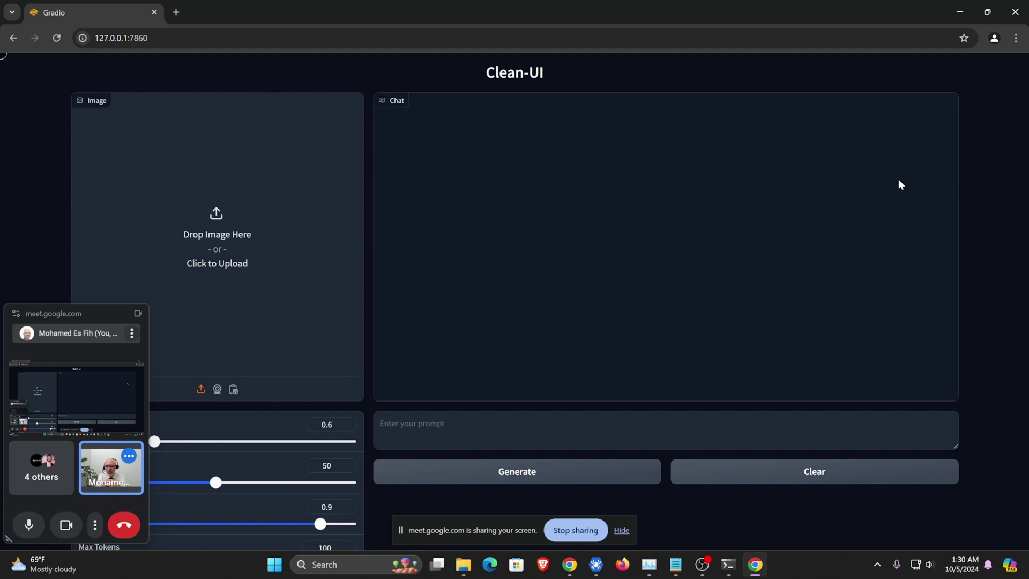
Enter the prompt "Describe the image in 15 words" for the first uploaded image and load its missing preview.
text(Describe)
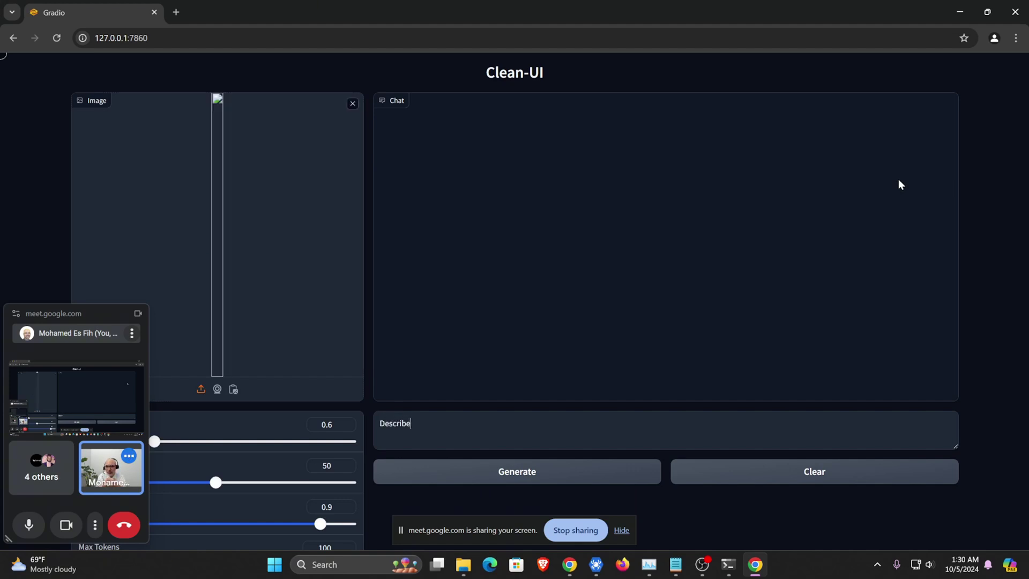
text( the image in 15 words)
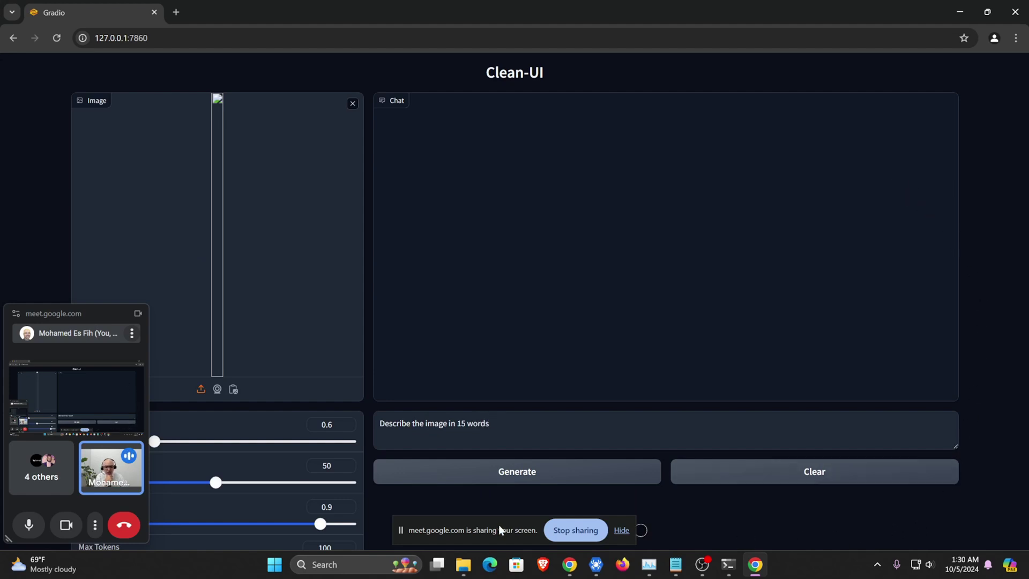
right_click(217, 297)
click(236, 310)
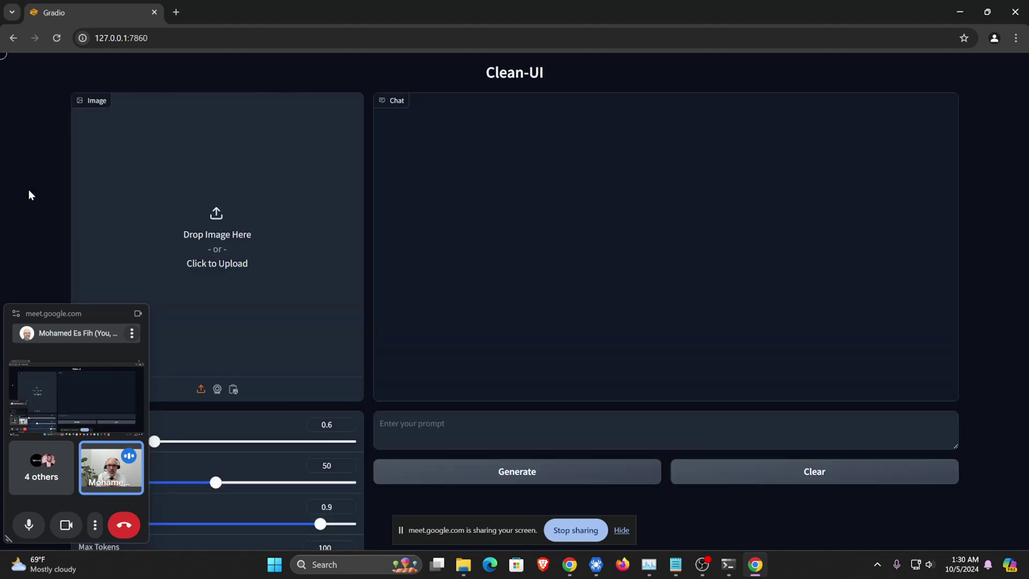
Request a description of the bobcat image with "Describe the image in 15 words" and load its missing preview.
text(Describe the im)
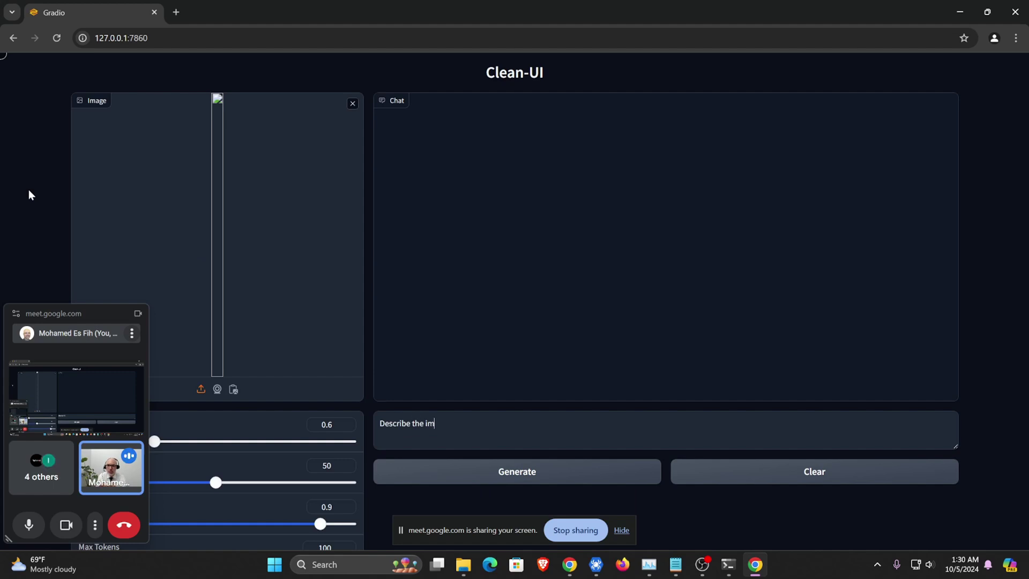
text(age in 15 words)
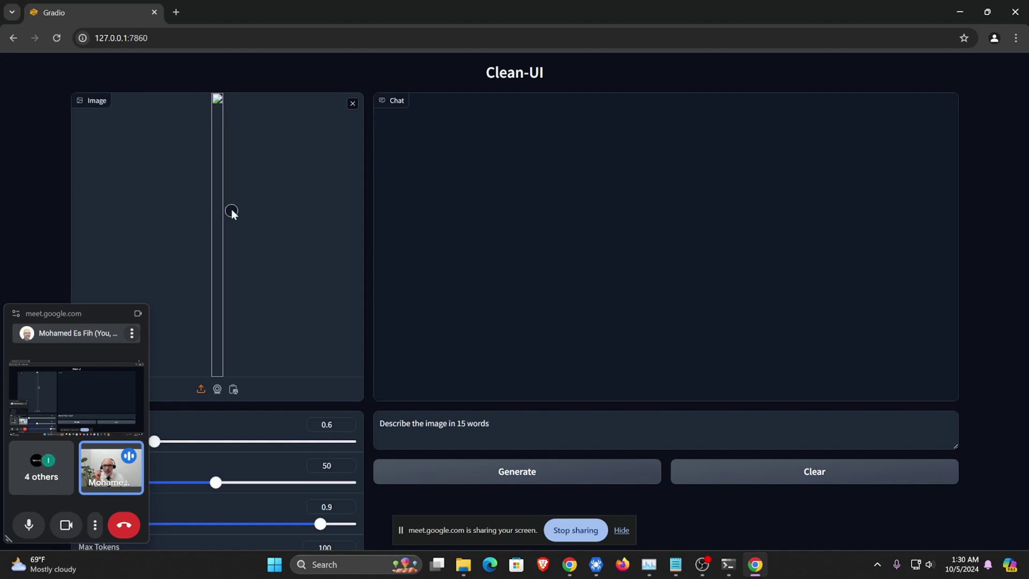
right_click(220, 201)
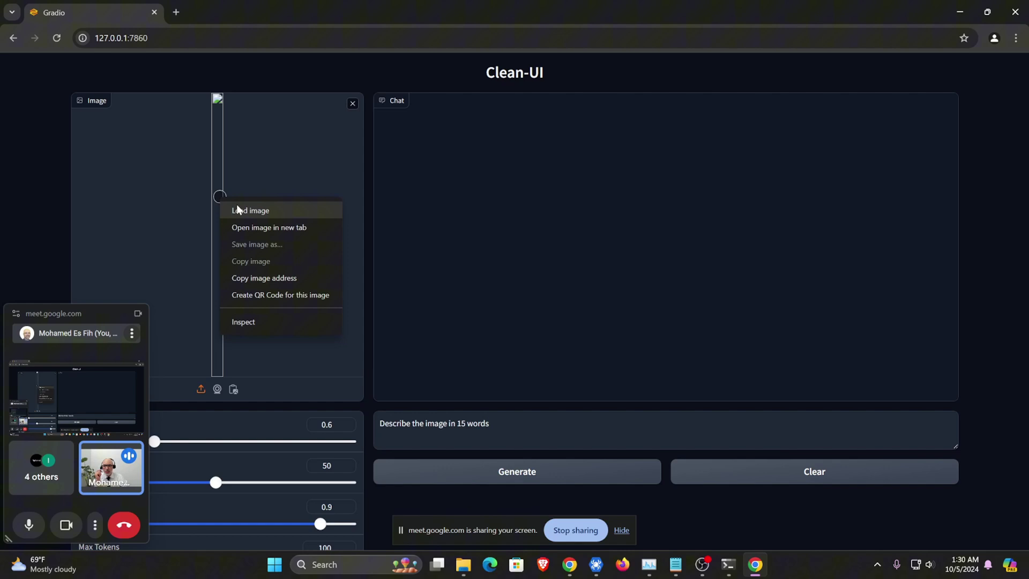
click(236, 208)
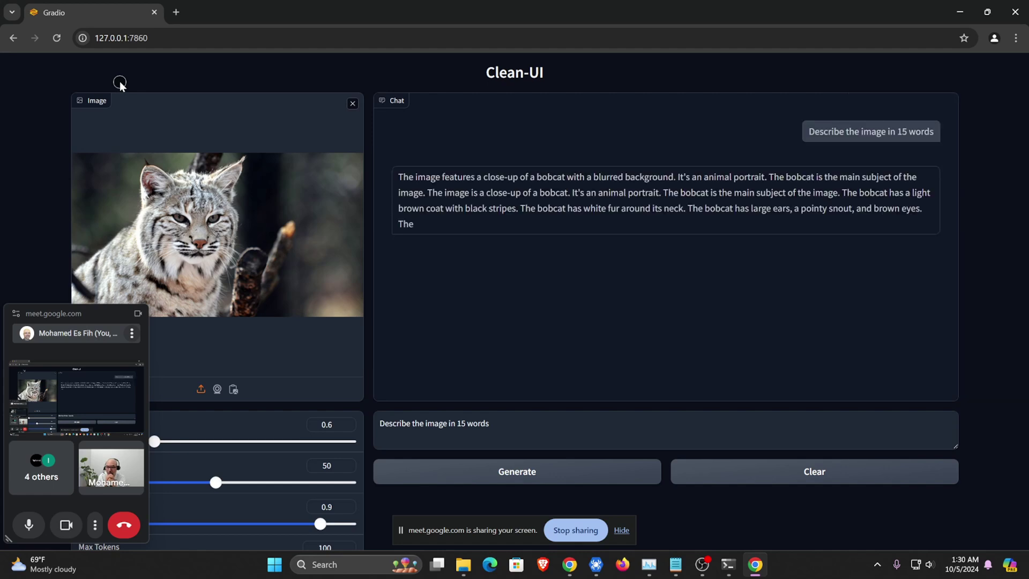
Reload Clean-UI, add the coyote image and generate its description with the prompt "Describe the image in 15 words".
key(F5)
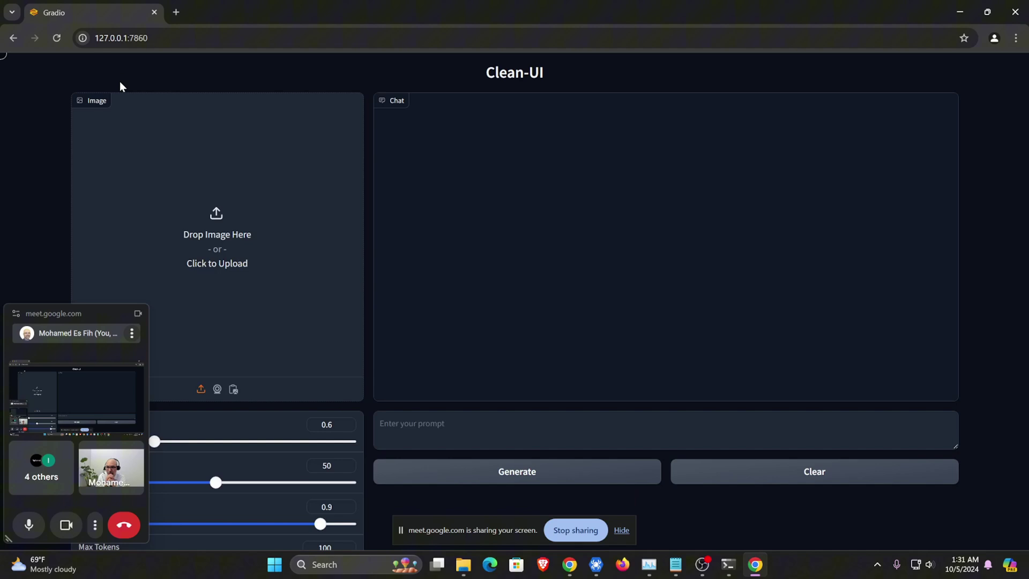
key(ctrl+v)
text(Des)
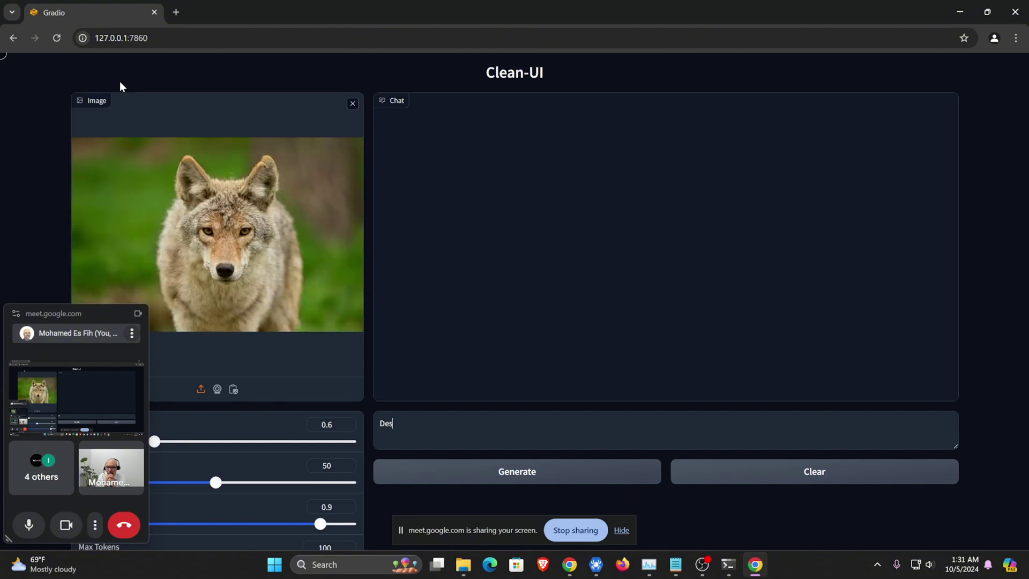
text(cribe the ima)
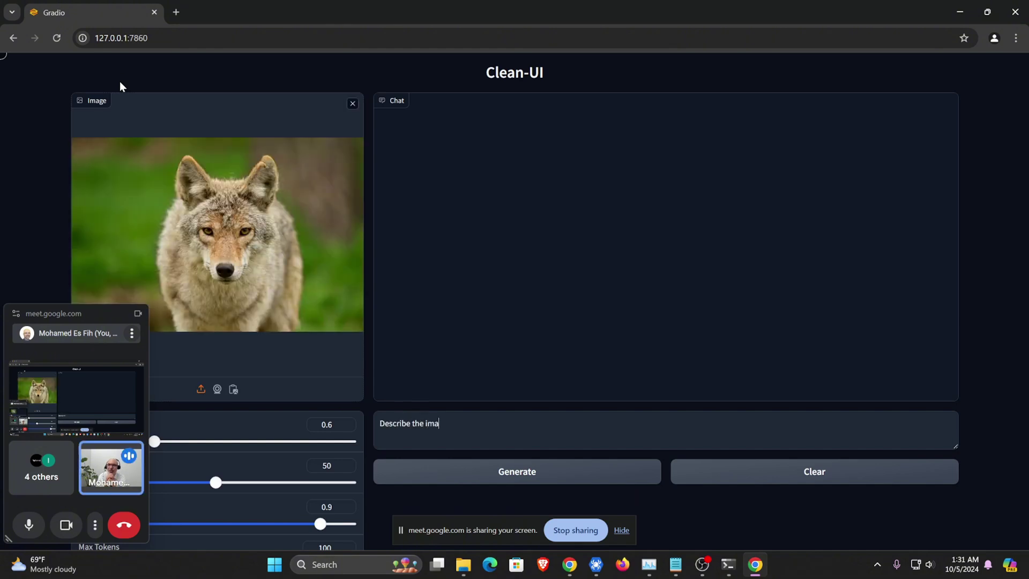
text(ge in 15 words)
key(Return)
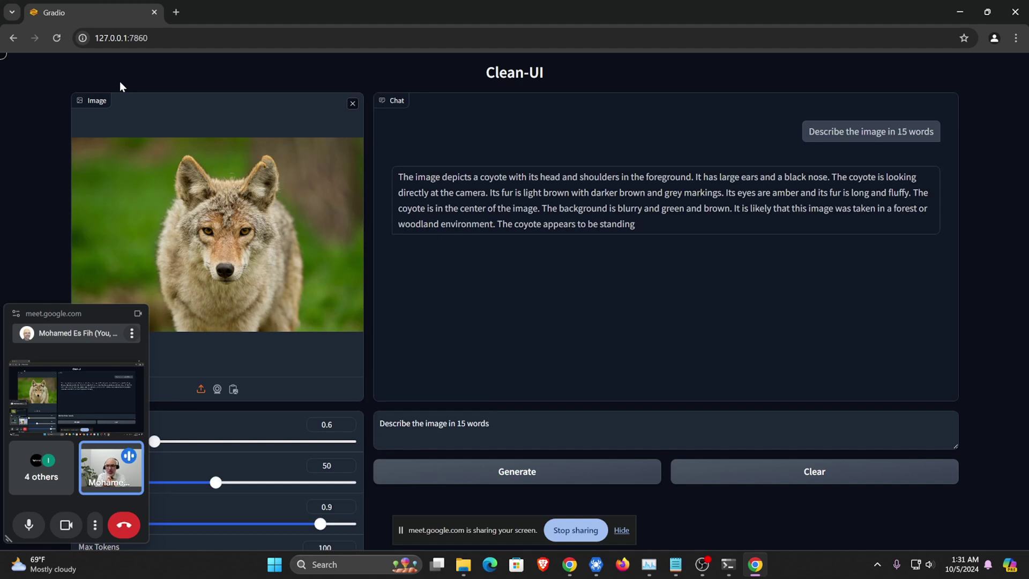
Reload Clean-UI, add the orangutan image and generate its description with the prompt "Describe the image in 15 words".
key(F5)
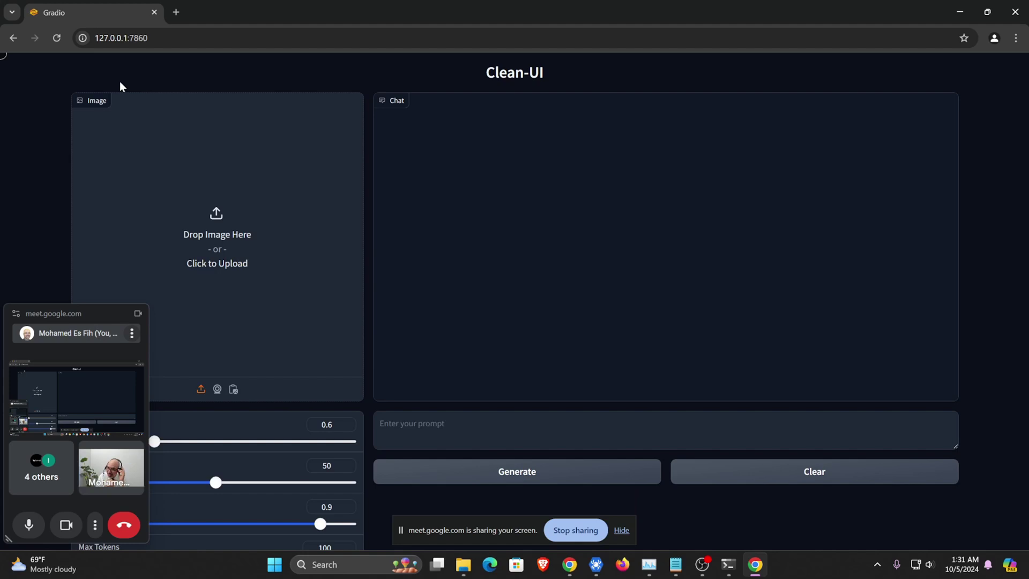
text(Describe t)
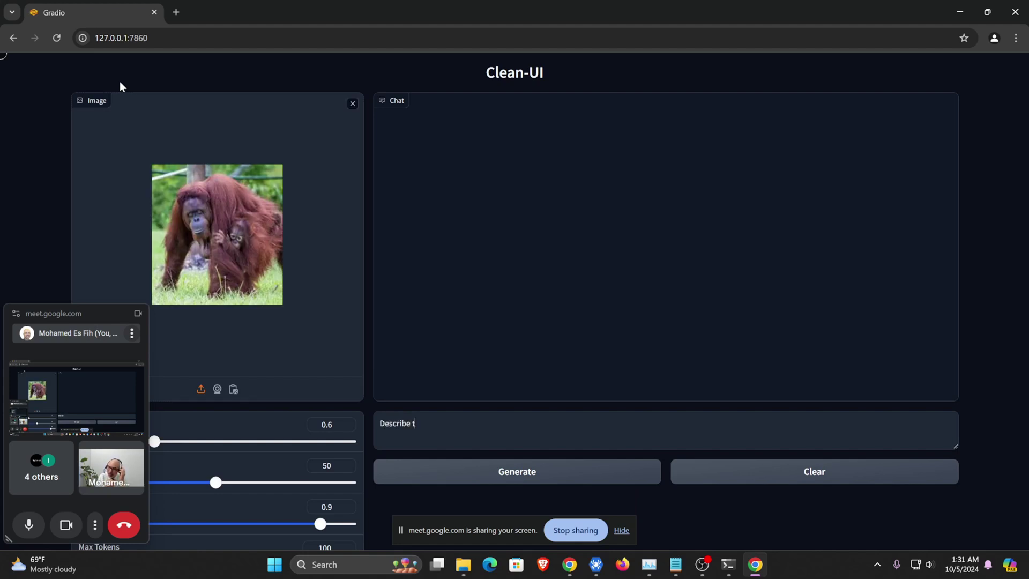
text(he image in 15 words)
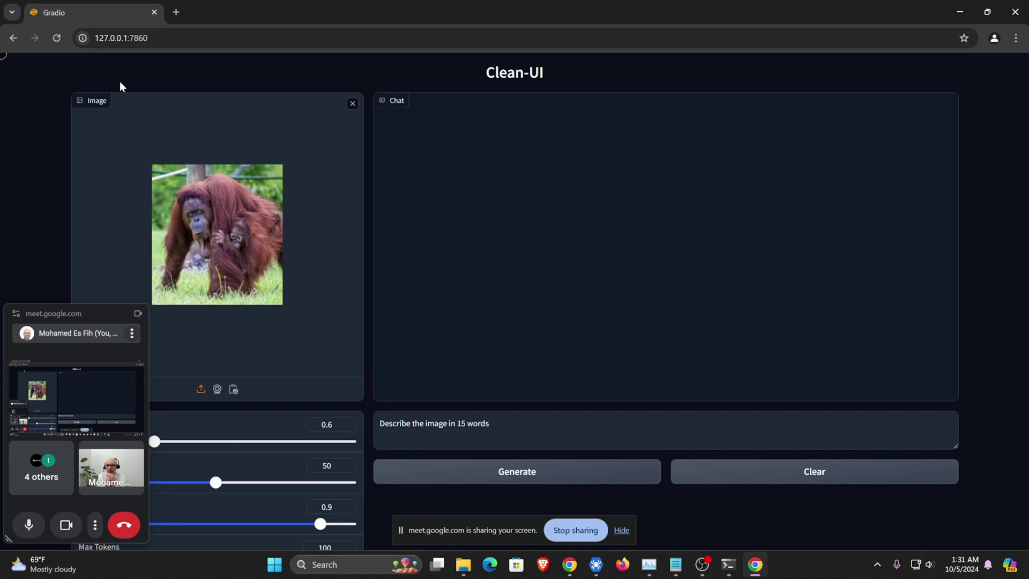
key(Return)
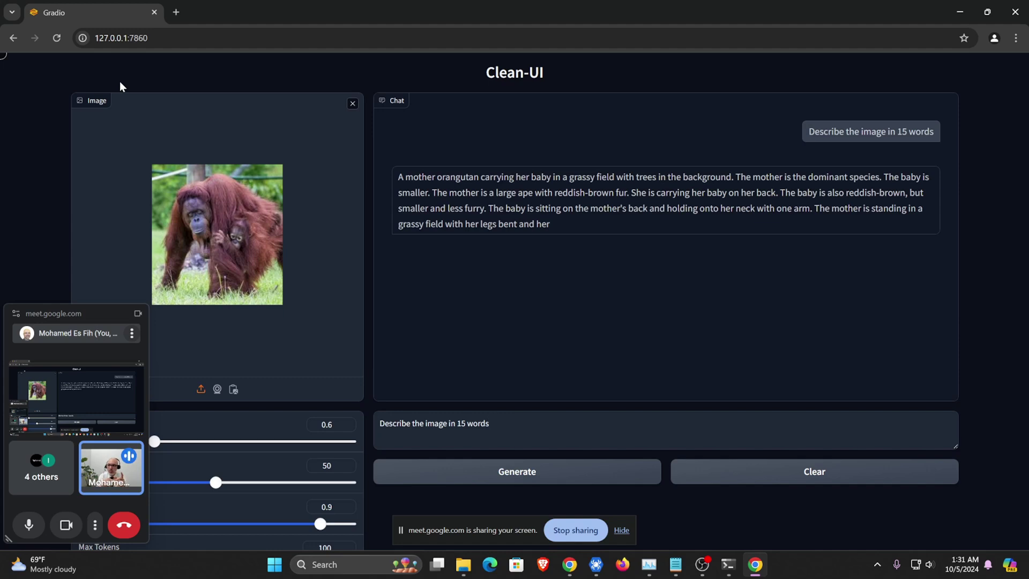
Reload the page, prompt "Describe the image in 15 words" for the lamb image and load its missing preview.
key(F5)
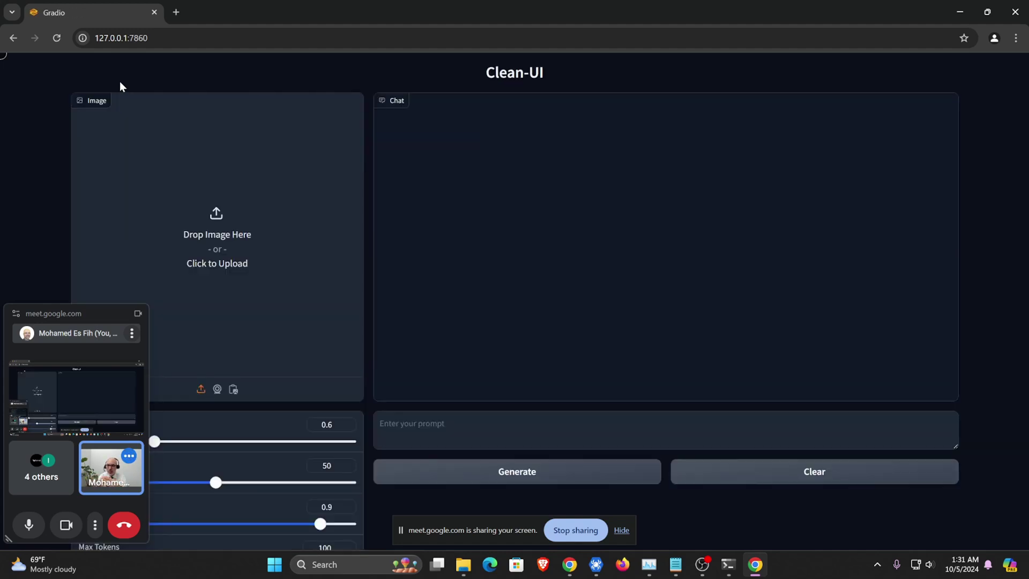
text(Descri)
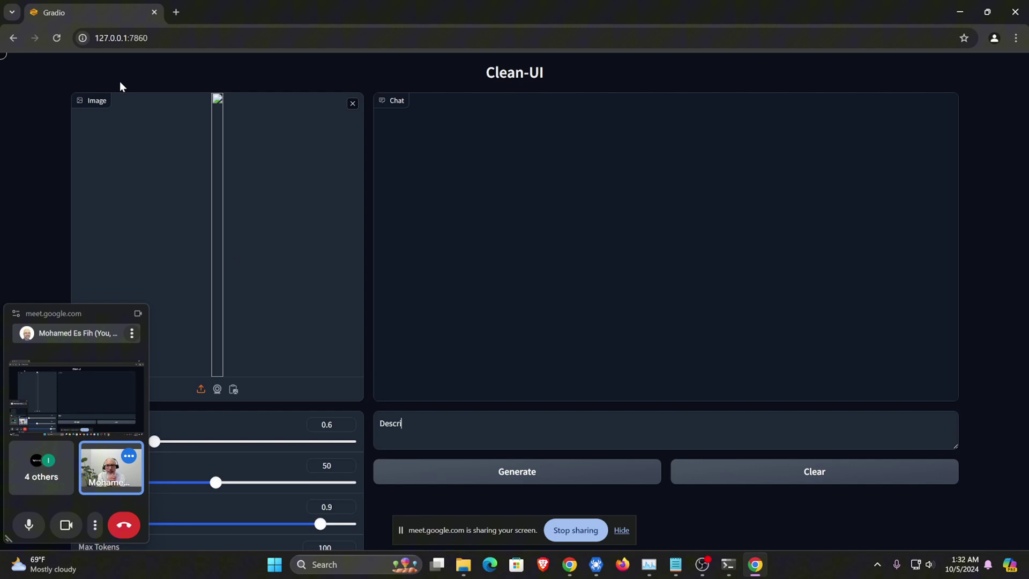
text(be the image in 15 words)
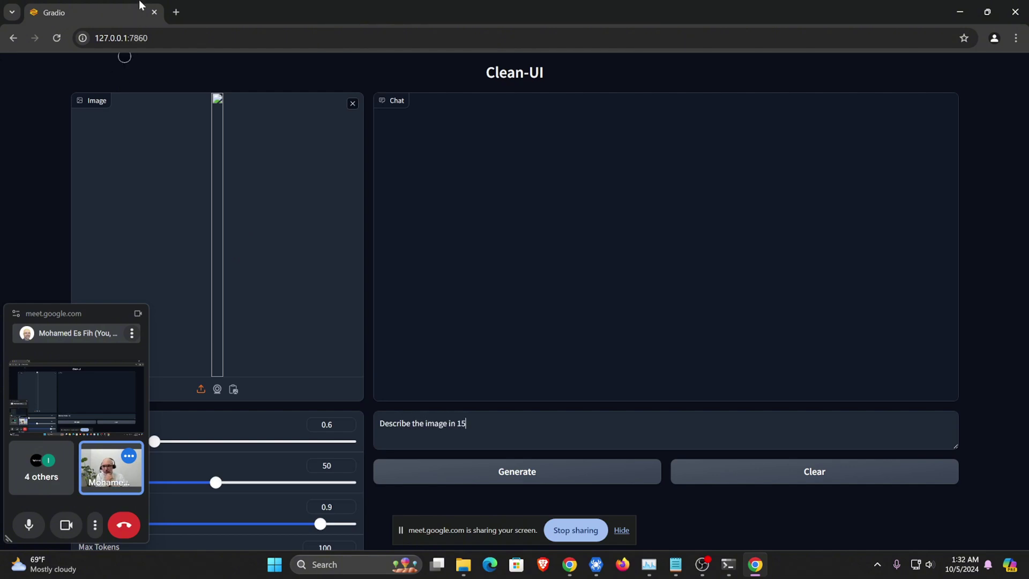
right_click(214, 122)
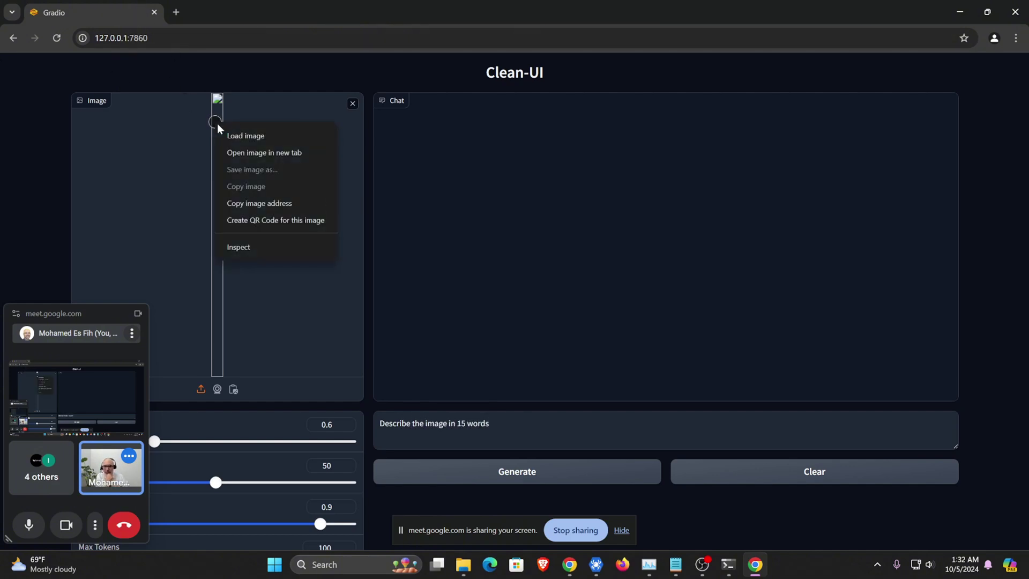
click(227, 134)
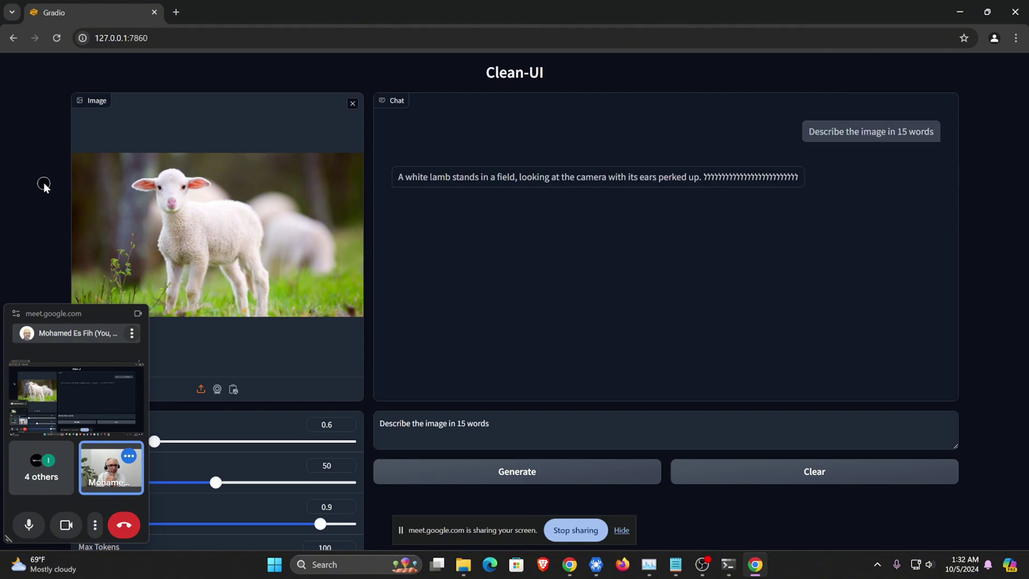
key(F5)
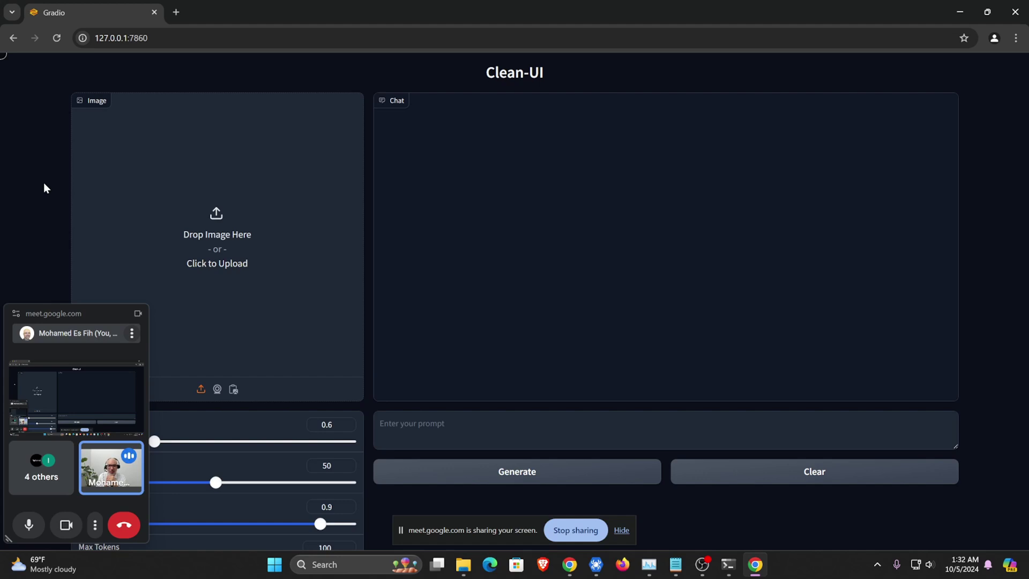
Switch to RTILA and review the image paths and descriptions in the latest Llama3.2-Vision-11B-Clean-Ui results.
key(alt+Tab)
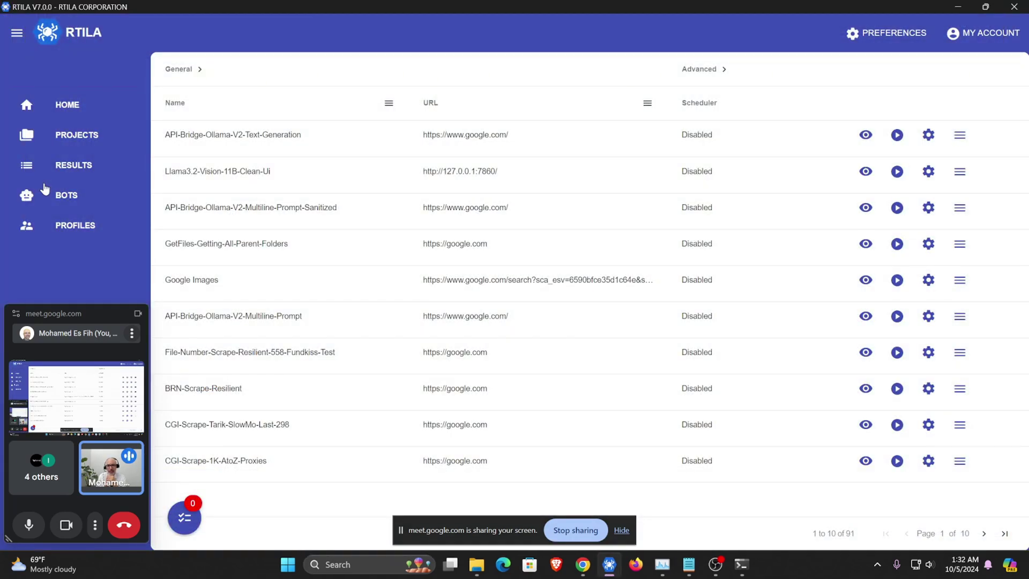
click(66, 169)
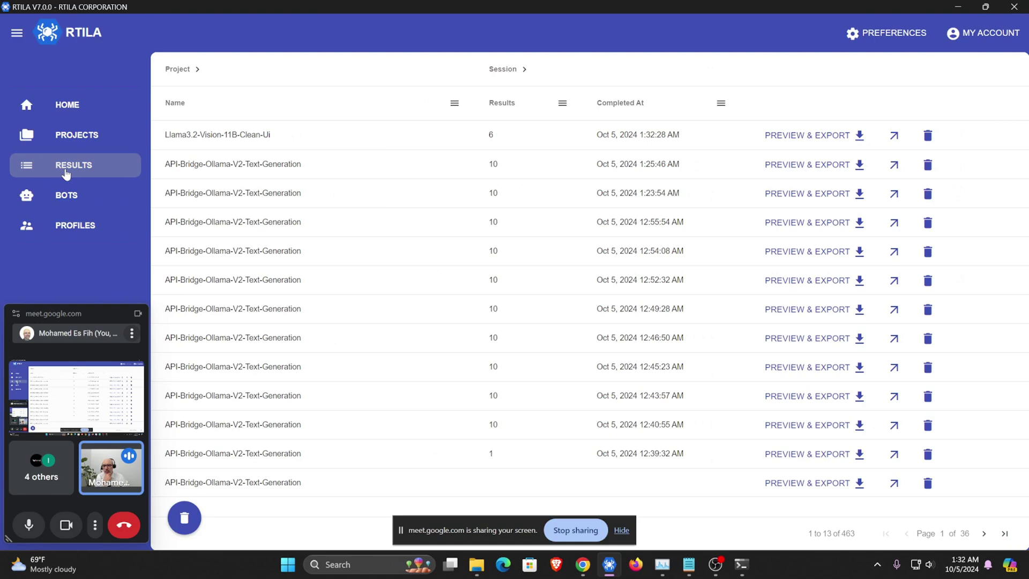
click(773, 139)
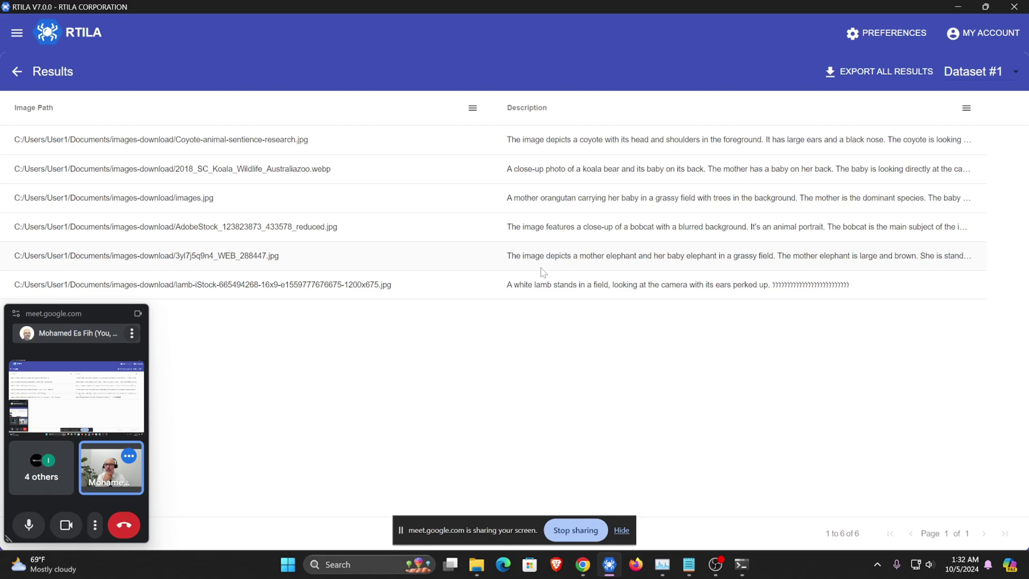
click(17, 71)
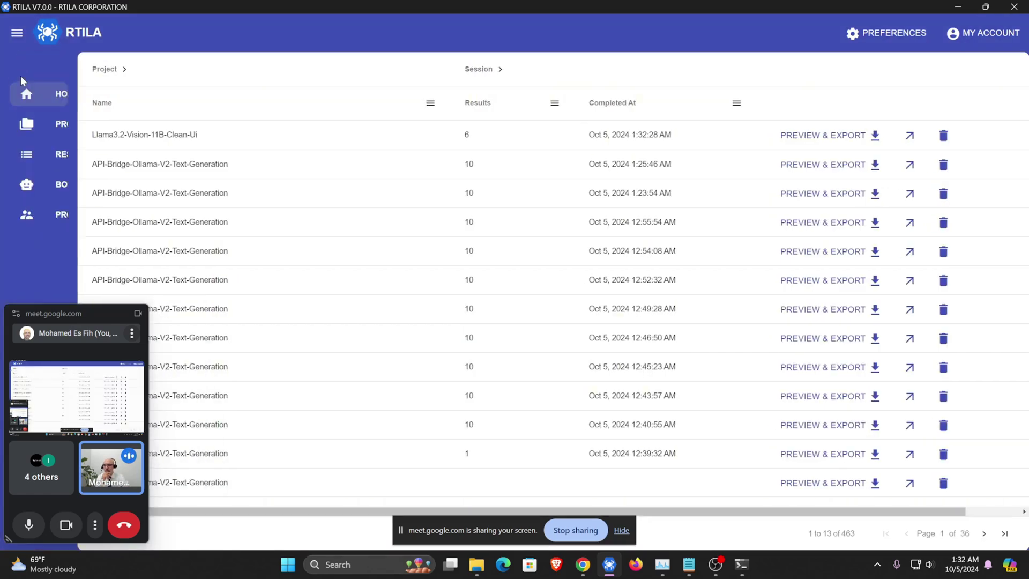
Return to the RTILA project list and switch to the Google Meet call in the browser.
mouse_move(50, 91)
click(88, 142)
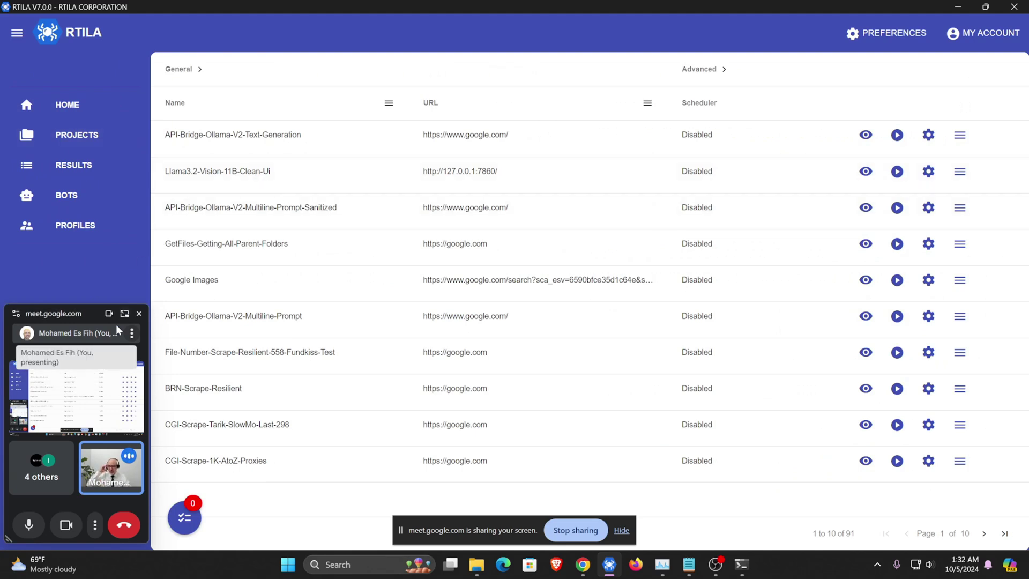
click(124, 313)
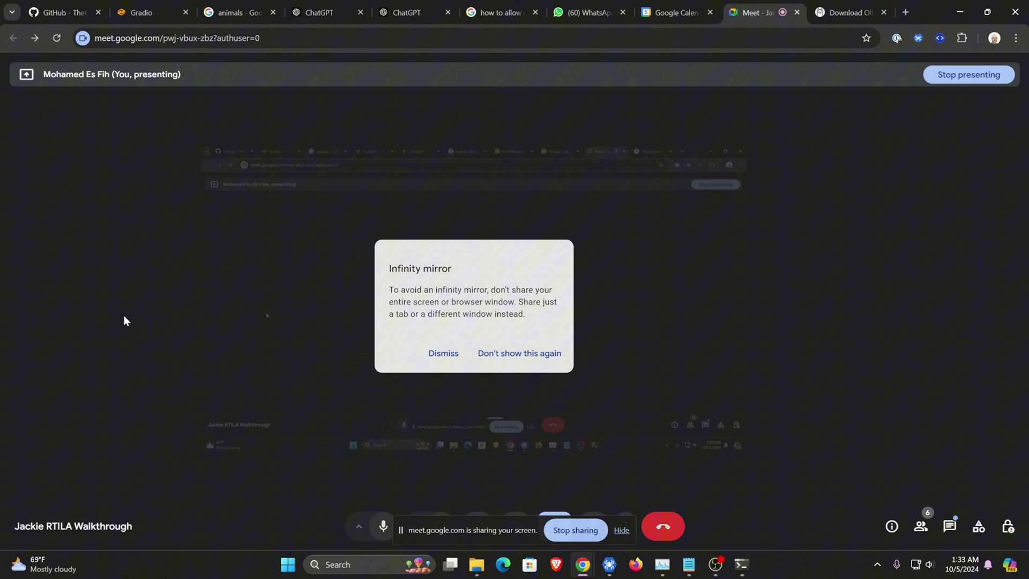